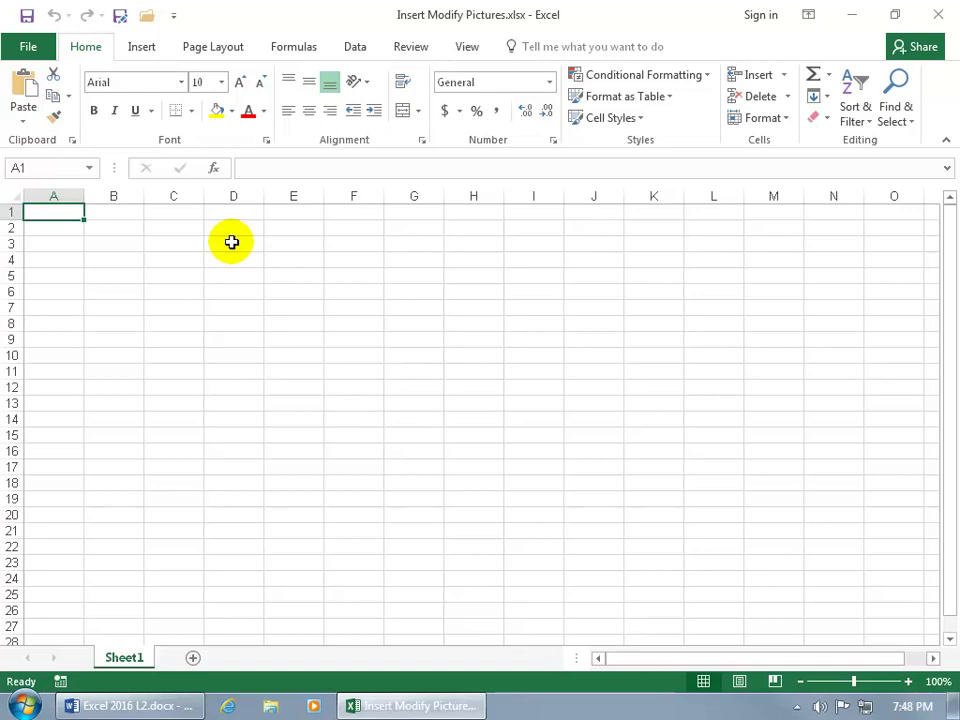
Insert Father-Son-Gaming.jpg from the Desktop through Insert > Illustrations > Pictures
{"action": "left_click", "coordinate": [141, 47]}
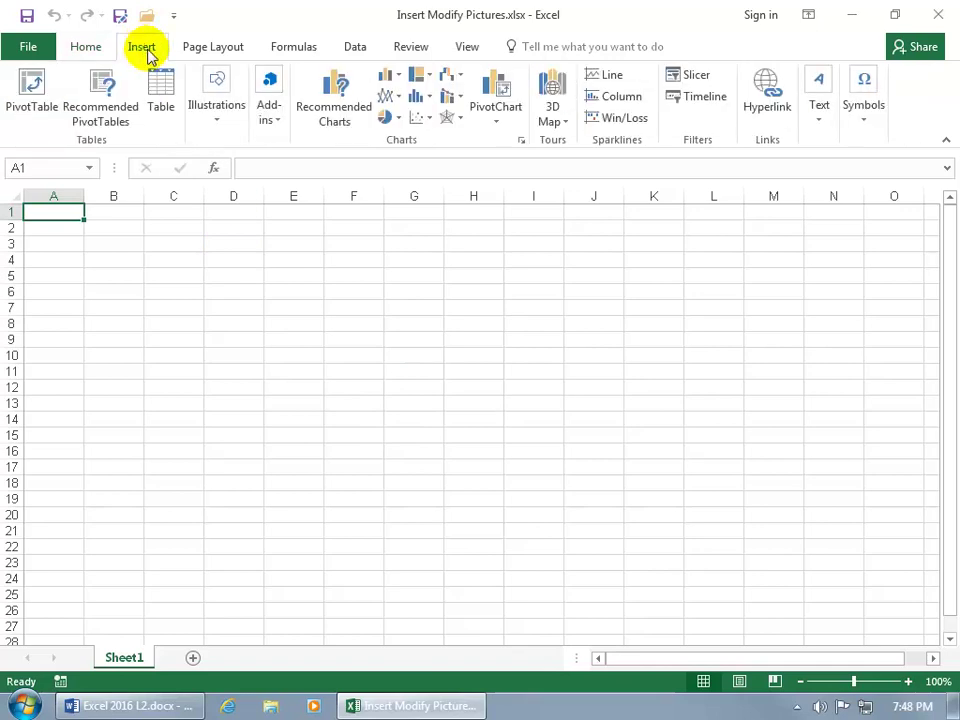
{"action": "left_click", "coordinate": [214, 115]}
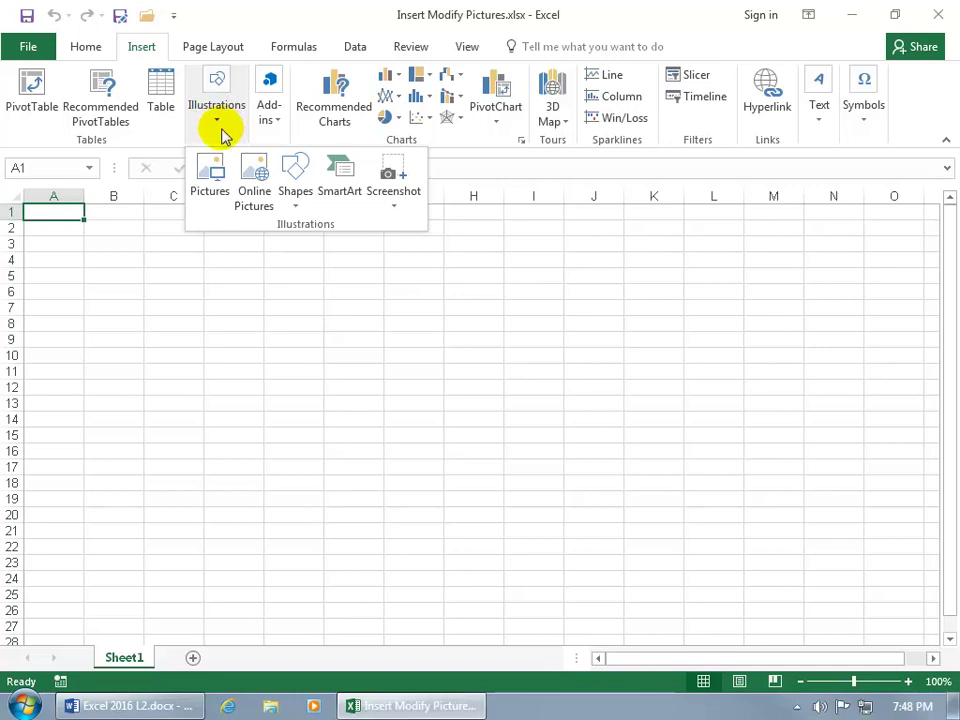
{"action": "left_click", "coordinate": [212, 176]}
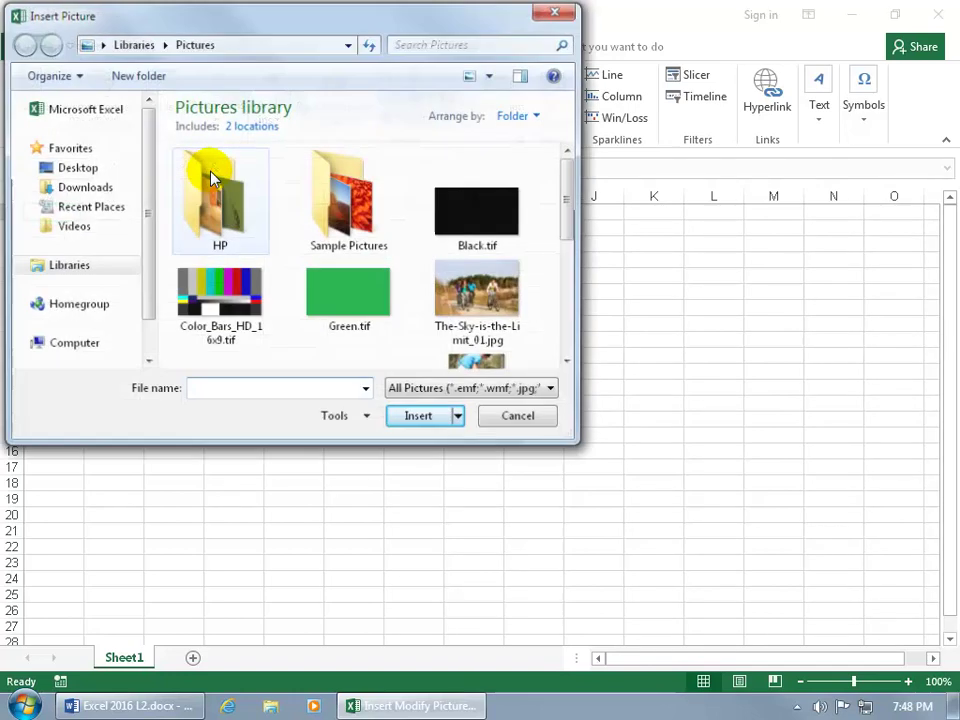
{"action": "left_click", "coordinate": [85, 172]}
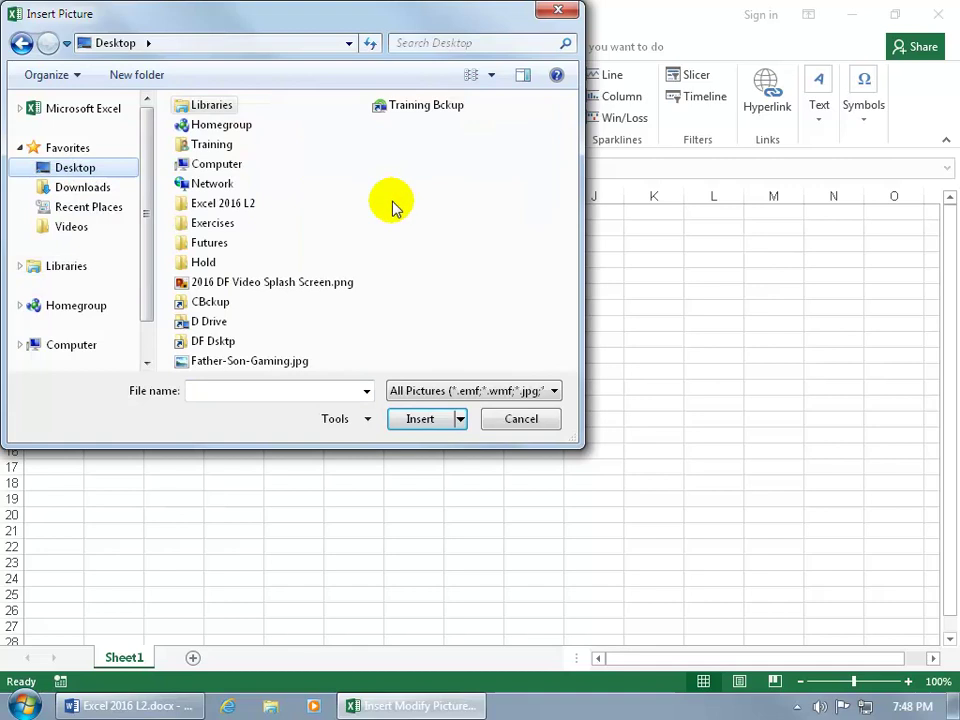
{"action": "double_click", "coordinate": [257, 364]}
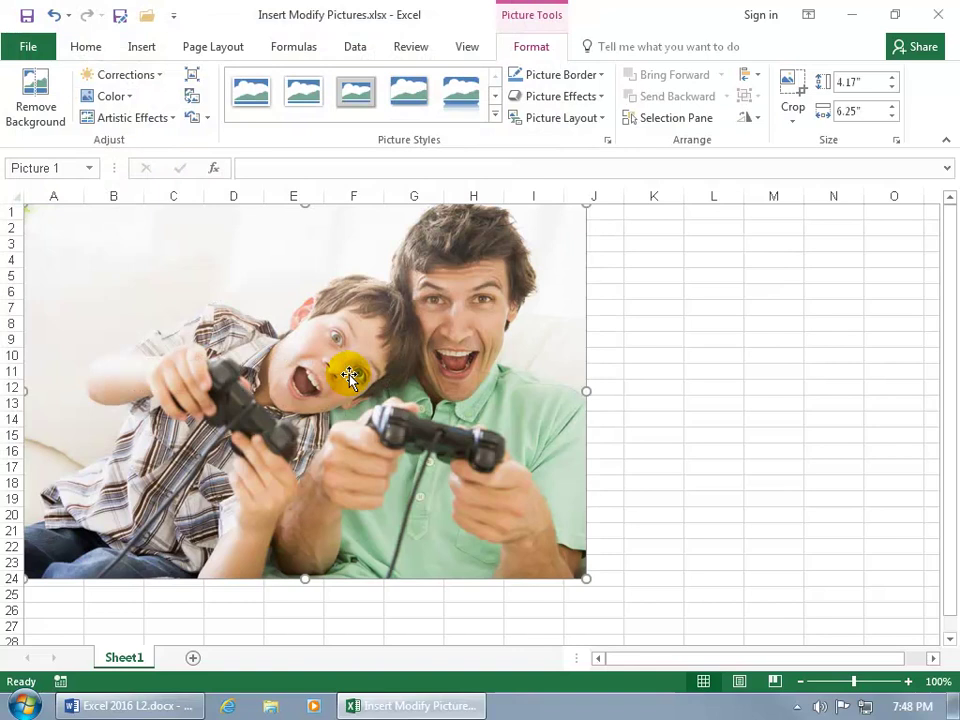
Drag the photo to cell D4 and shrink it to 2.58" high by 3.51" wide
{"action": "left_click_drag", "start_coordinate": [297, 349], "coordinate": [501, 401]}
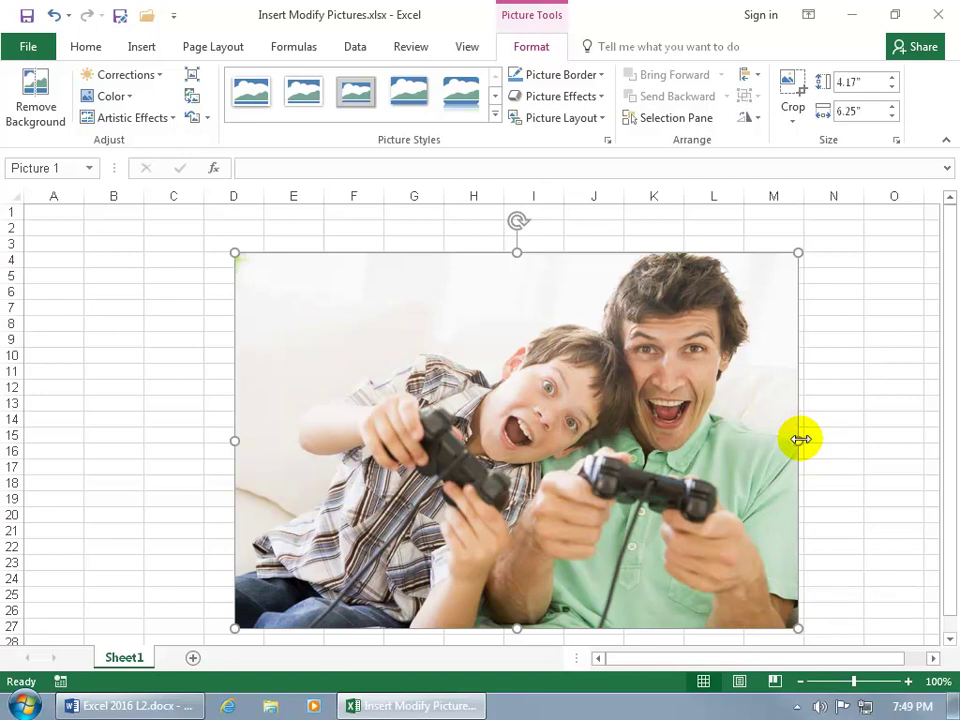
{"action": "left_click", "coordinate": [800, 439]}
{"action": "left_click_drag", "start_coordinate": [800, 438], "coordinate": [551, 451]}
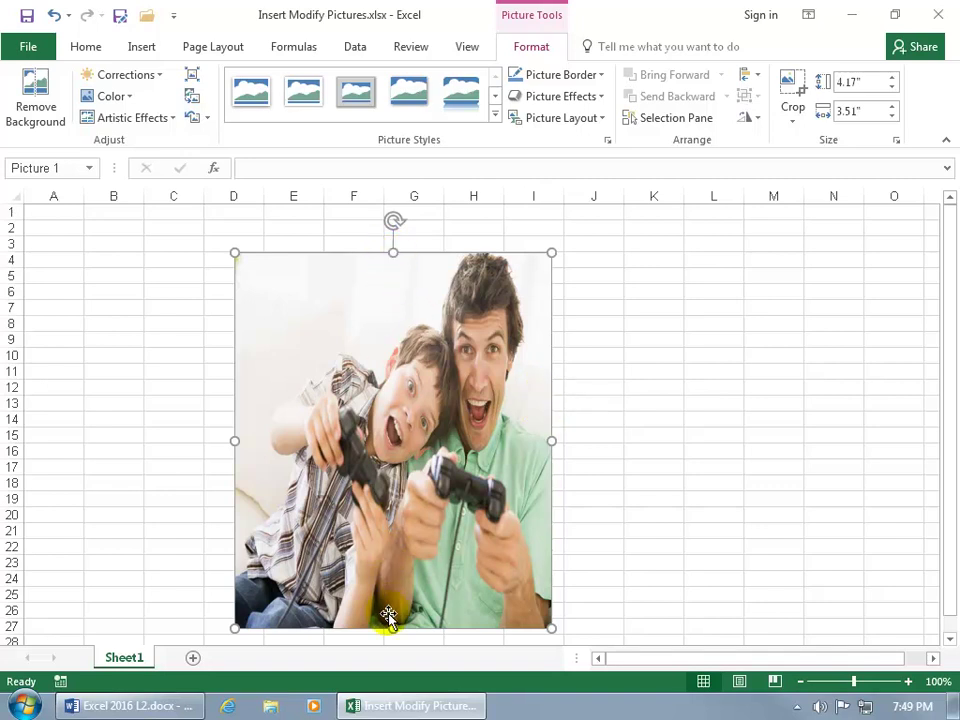
{"action": "left_click_drag", "start_coordinate": [392, 629], "coordinate": [390, 488]}
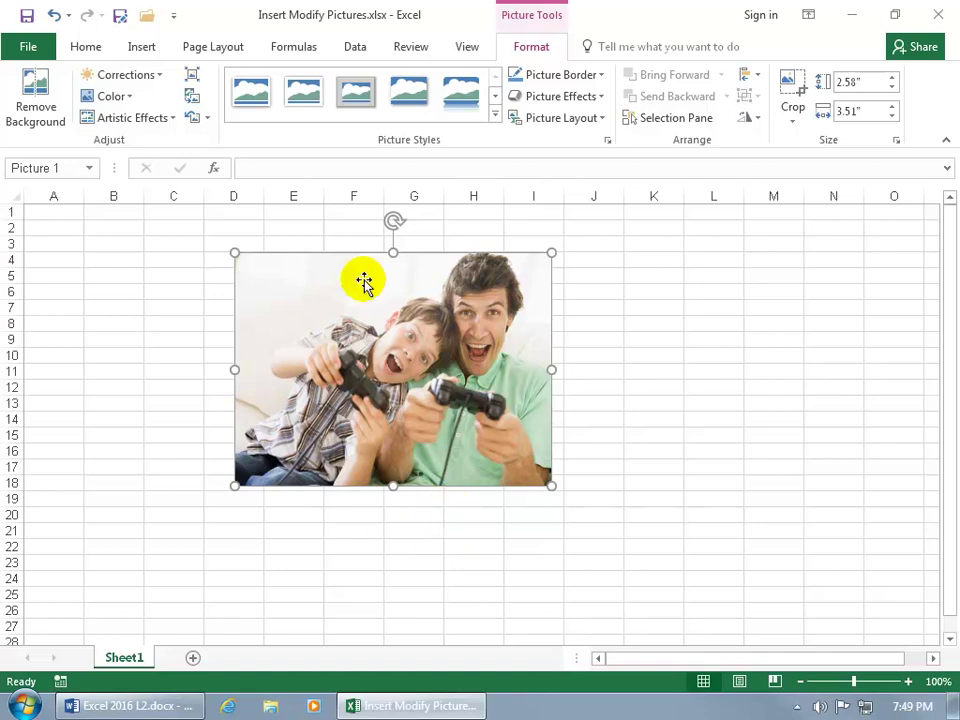
Reset the photo's picture and size, then scale it proportionally to 2.38" by 3.56"
{"action": "left_click", "coordinate": [207, 119]}
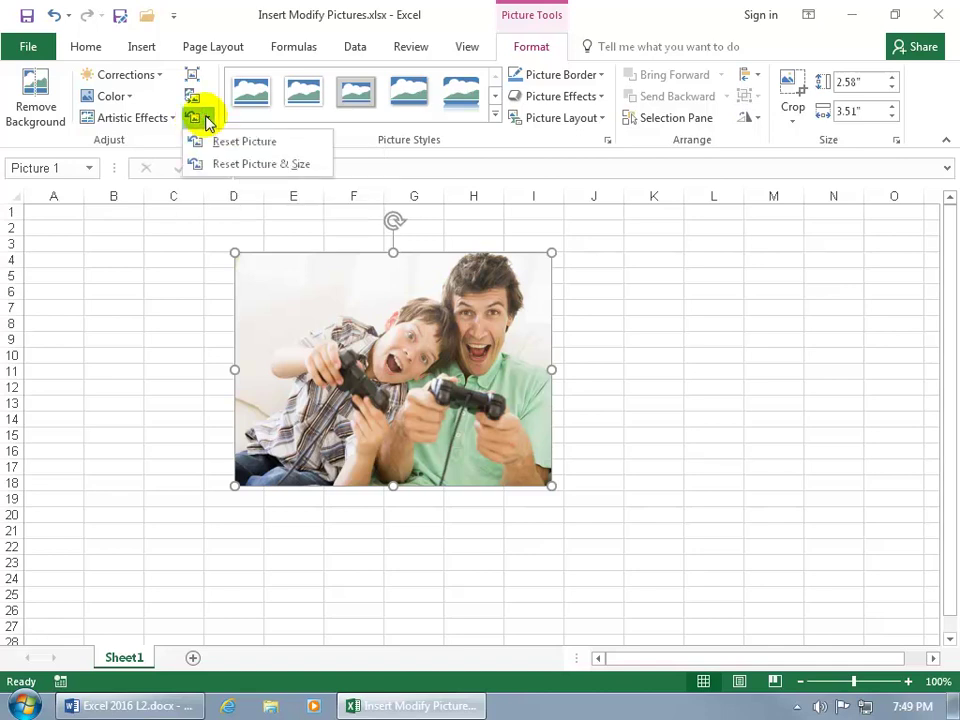
{"action": "left_click", "coordinate": [220, 163]}
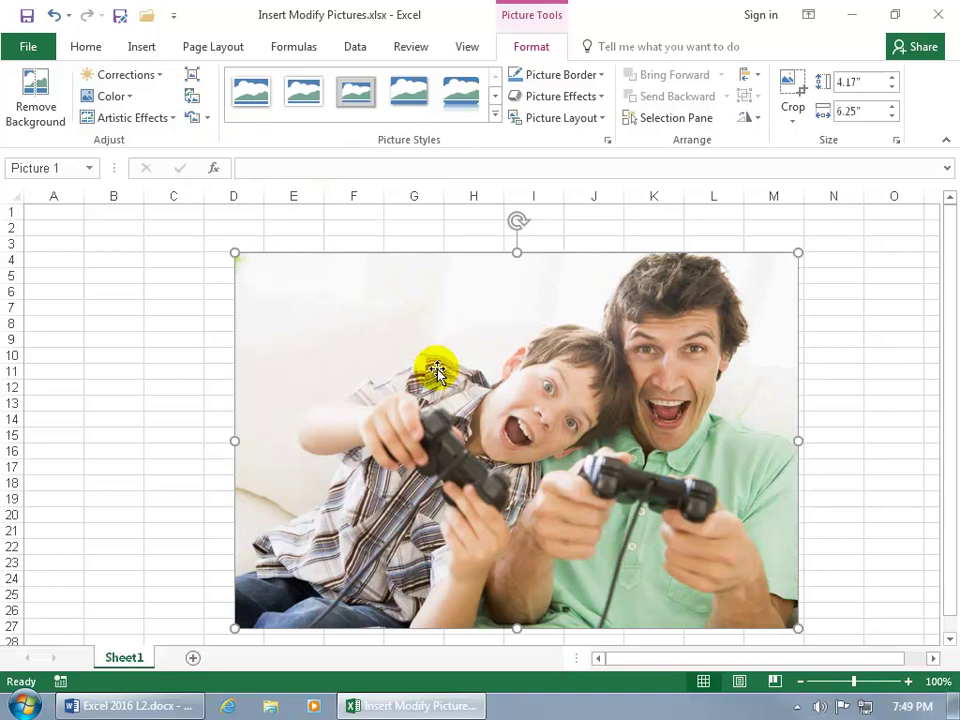
{"action": "left_click_drag", "start_coordinate": [949, 414], "coordinate": [954, 440]}
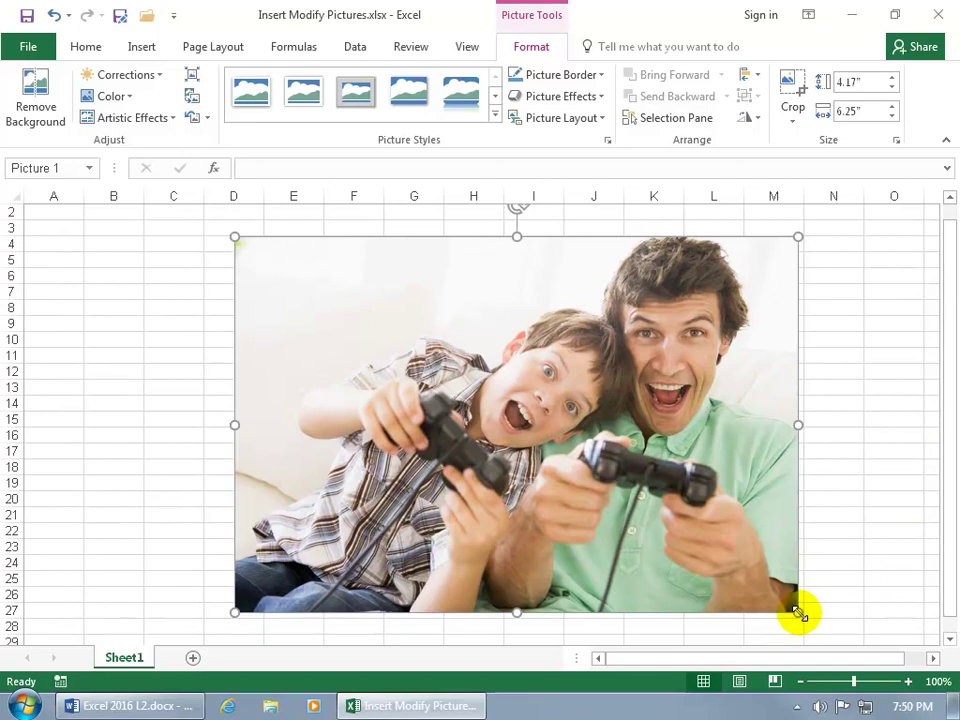
{"action": "left_click_drag", "start_coordinate": [798, 612], "coordinate": [581, 465]}
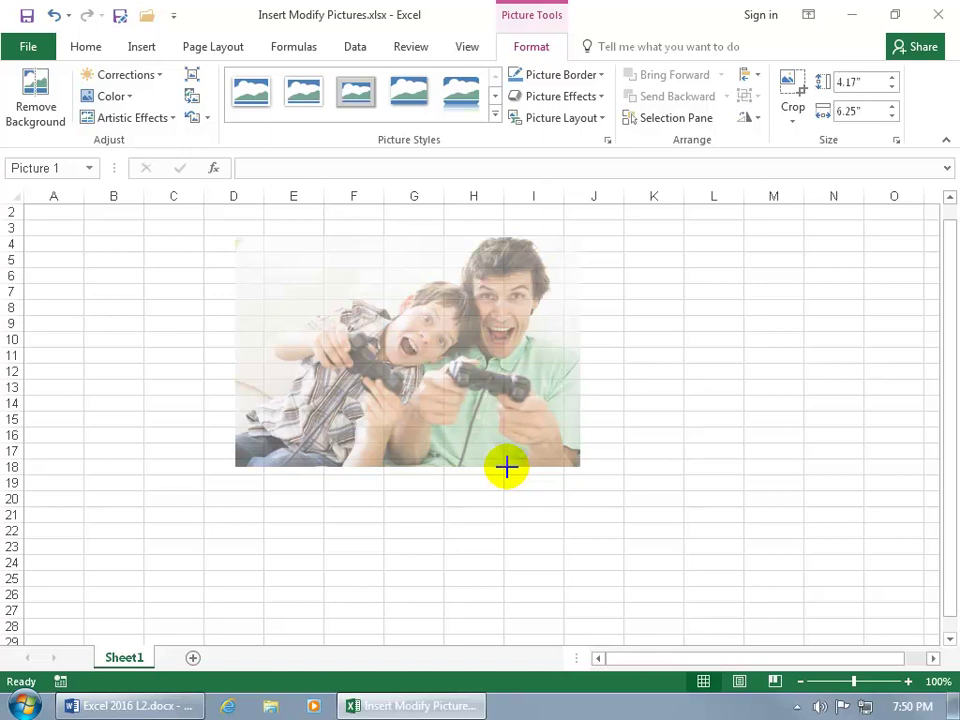
{"action": "left_click_drag", "start_coordinate": [506, 467], "coordinate": [496, 453]}
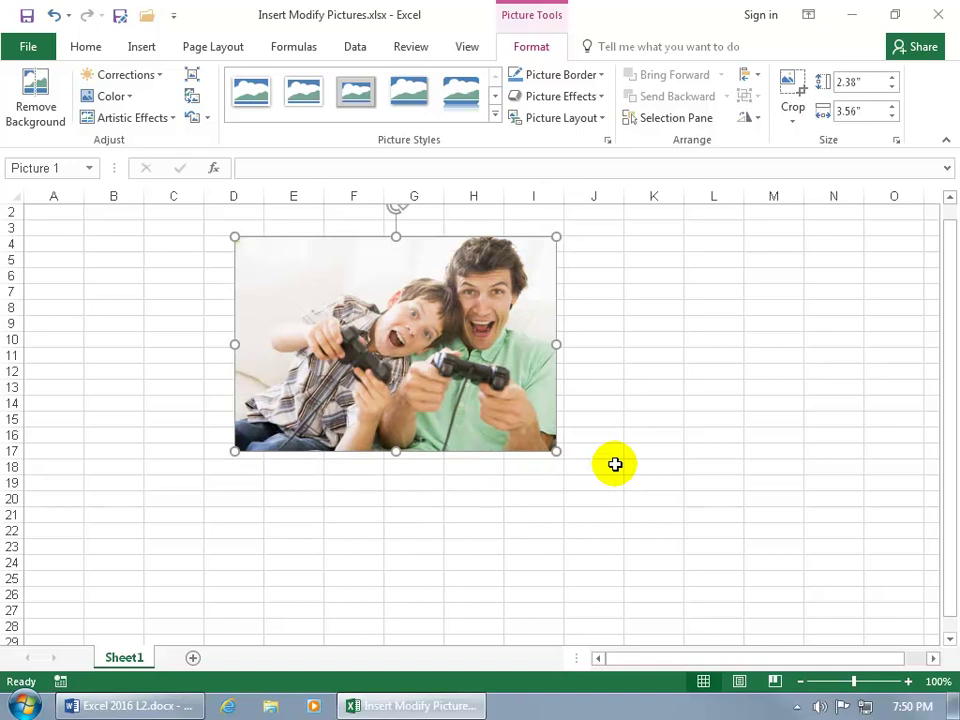
Try tilting the photo slightly with its rotation handle
{"action": "scroll", "coordinate": [615, 464], "scroll_direction": "up", "scroll_amount": 1}
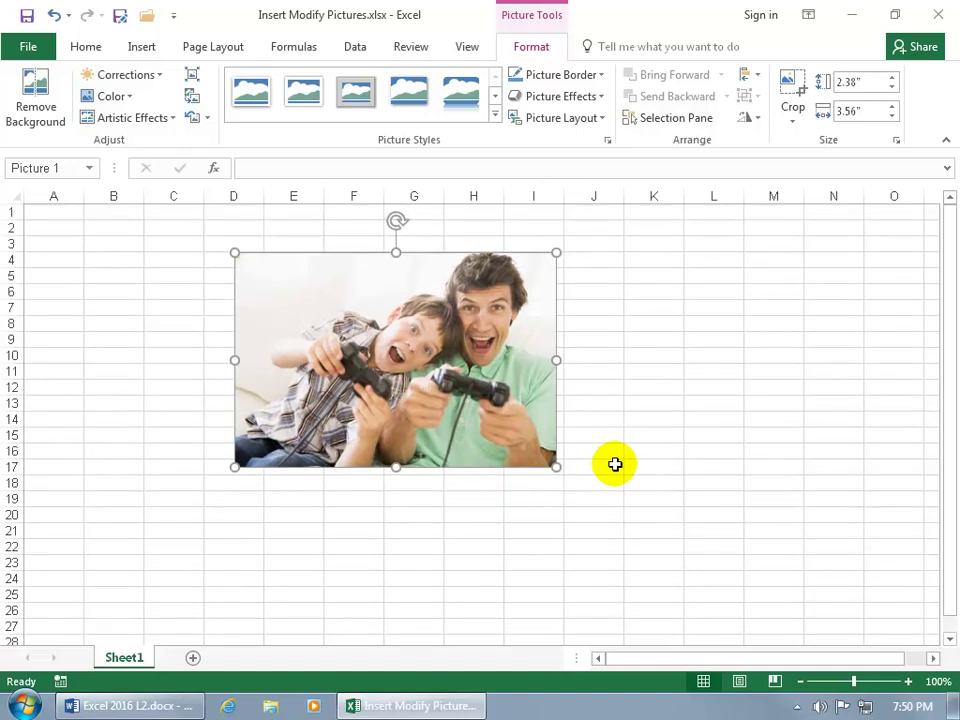
{"action": "left_click", "coordinate": [397, 220]}
{"action": "mouse_move", "coordinate": [397, 220]}
{"action": "left_mouse_down"}
{"action": "mouse_move", "coordinate": [366, 223]}
{"action": "mouse_move", "coordinate": [321, 249]}
{"action": "mouse_move", "coordinate": [423, 232]}
{"action": "mouse_move", "coordinate": [452, 268]}
{"action": "mouse_move", "coordinate": [366, 240]}
{"action": "mouse_move", "coordinate": [386, 240]}
{"action": "mouse_move", "coordinate": [386, 224]}
{"action": "mouse_move", "coordinate": [364, 223]}
{"action": "mouse_move", "coordinate": [334, 231]}
{"action": "mouse_move", "coordinate": [302, 264]}
{"action": "mouse_move", "coordinate": [324, 244]}
{"action": "mouse_move", "coordinate": [388, 229]}
{"action": "mouse_move", "coordinate": [463, 246]}
{"action": "mouse_move", "coordinate": [514, 285]}
{"action": "mouse_move", "coordinate": [469, 255]}
{"action": "mouse_move", "coordinate": [405, 236]}
{"action": "left_mouse_up"}
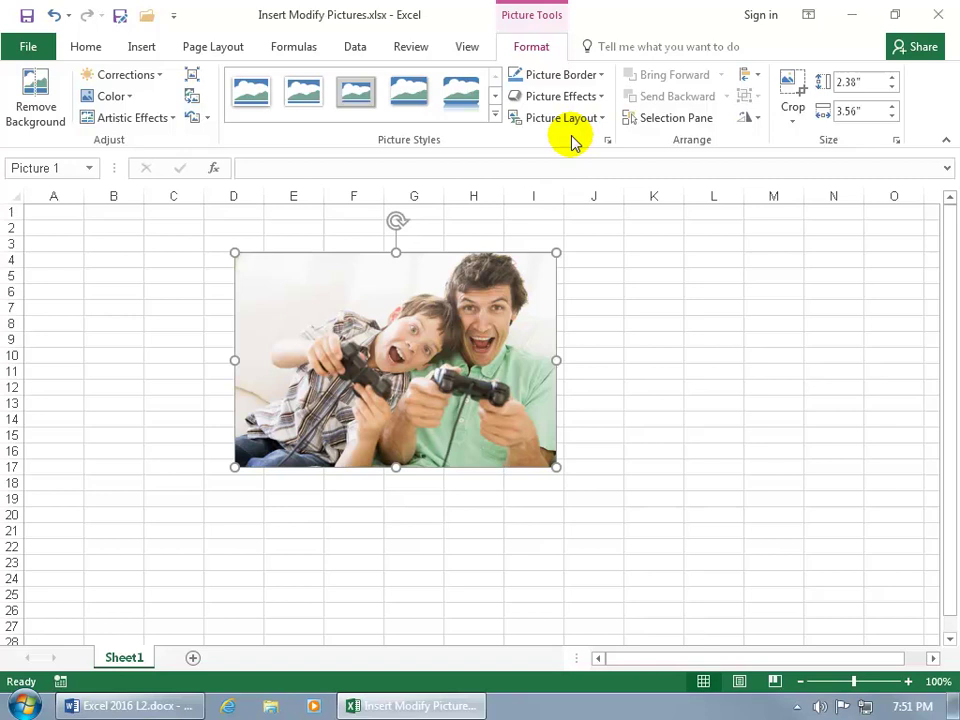
Set the photo's Shape Height to 3 inches
{"action": "left_click", "coordinate": [613, 288]}
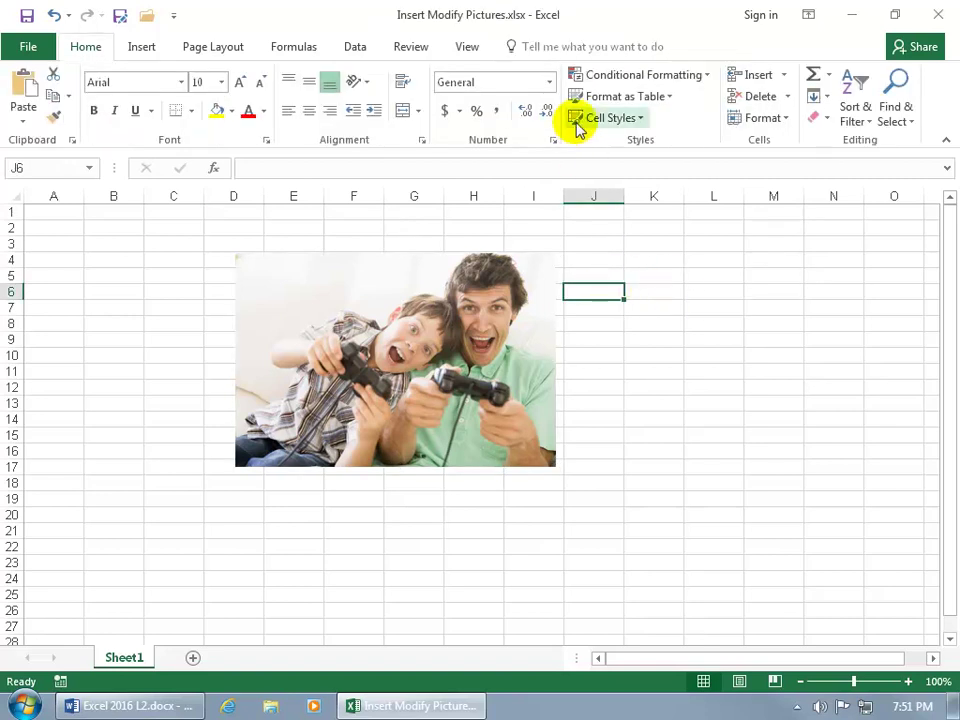
{"action": "left_click", "coordinate": [458, 300]}
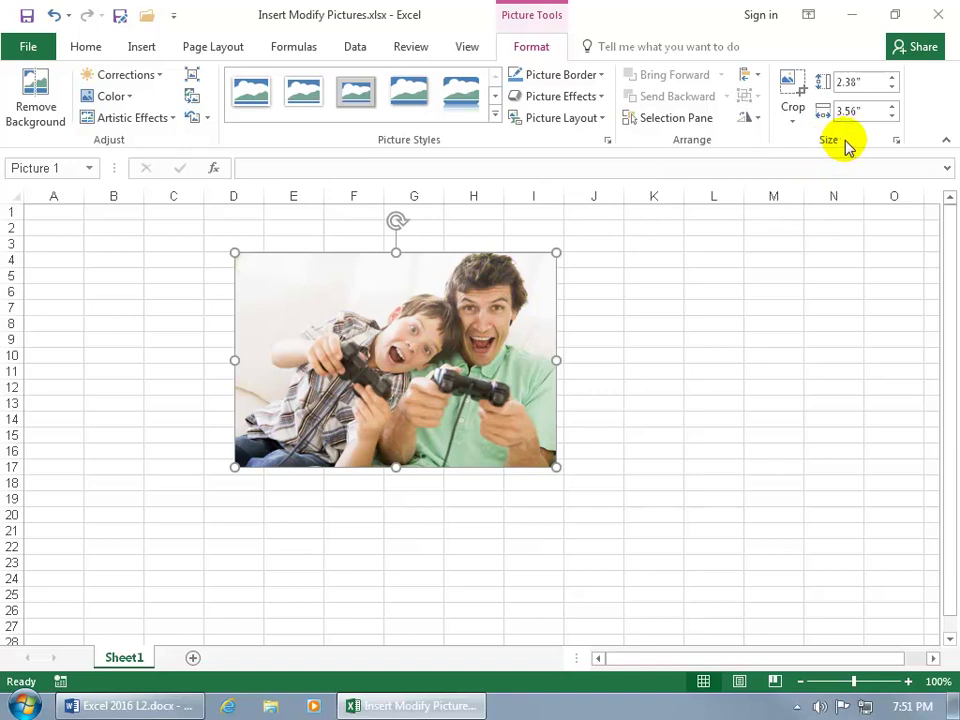
{"action": "left_click", "coordinate": [843, 82]}
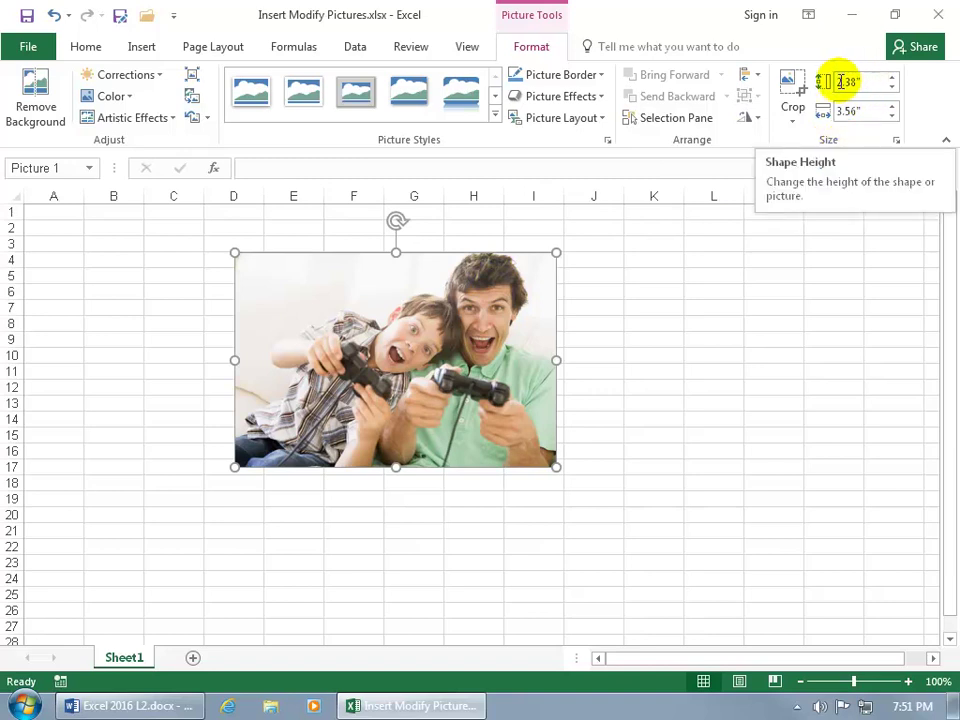
{"action": "left_click", "coordinate": [857, 110]}
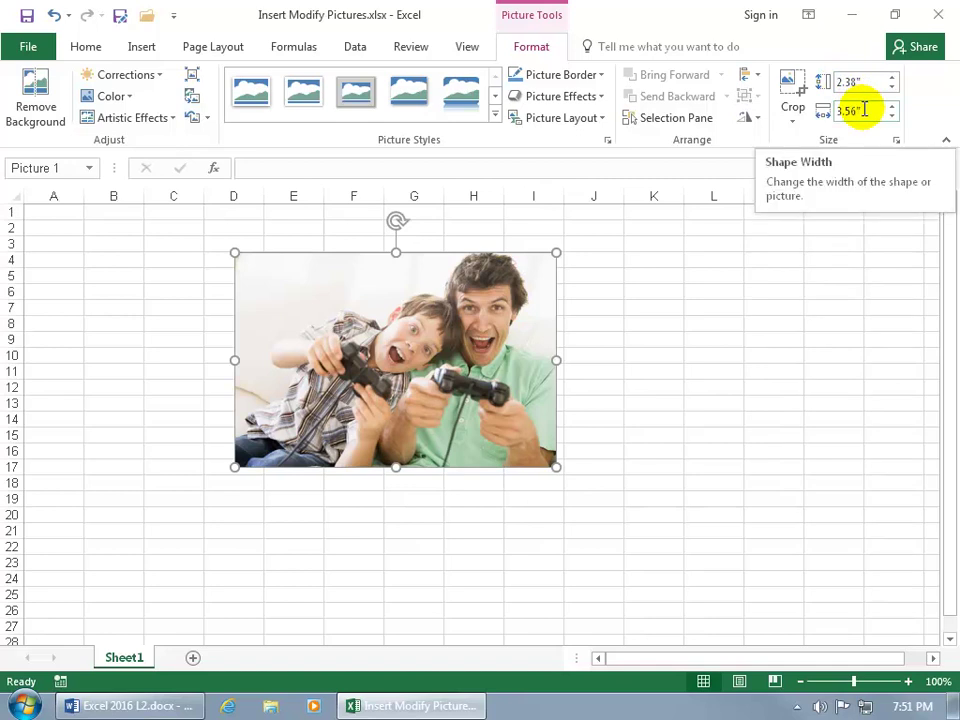
{"action": "left_click", "coordinate": [868, 82]}
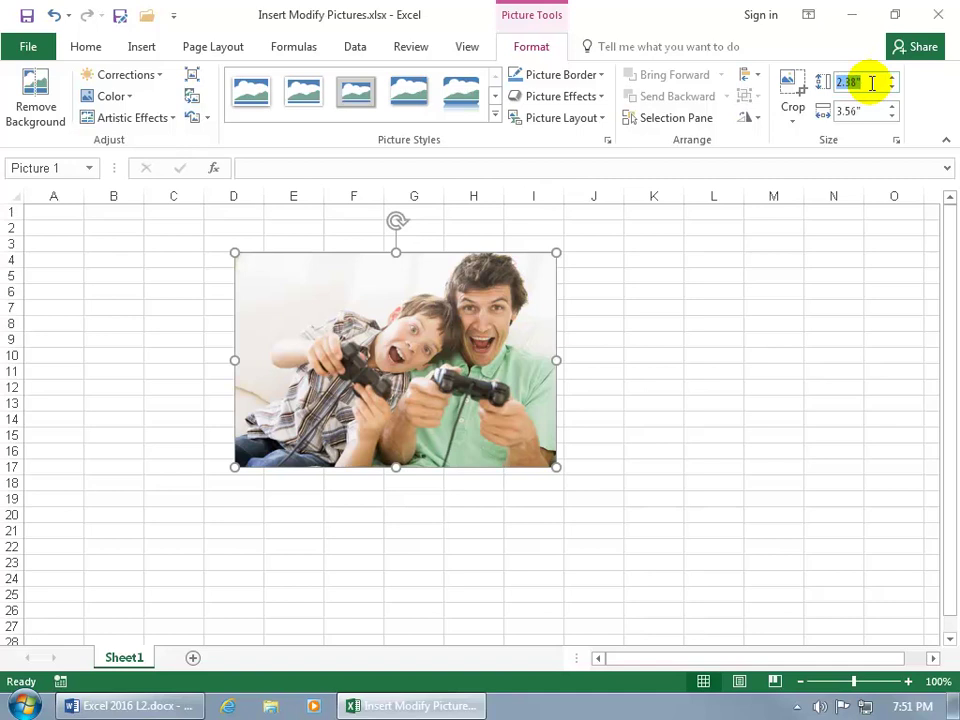
{"action": "left_click", "coordinate": [860, 110]}
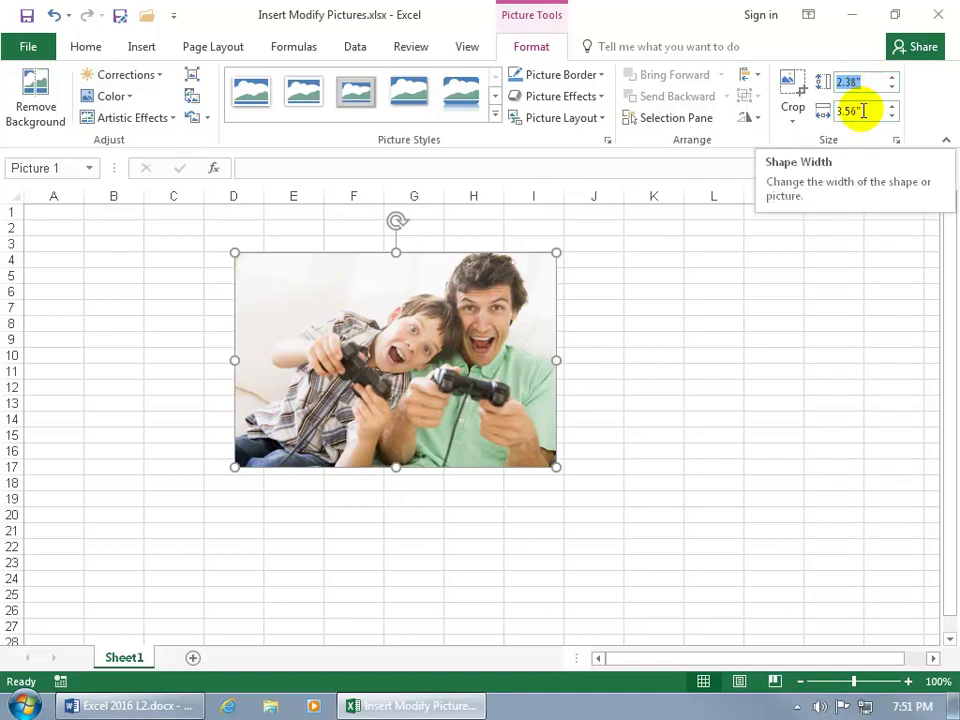
{"action": "left_click", "coordinate": [868, 84]}
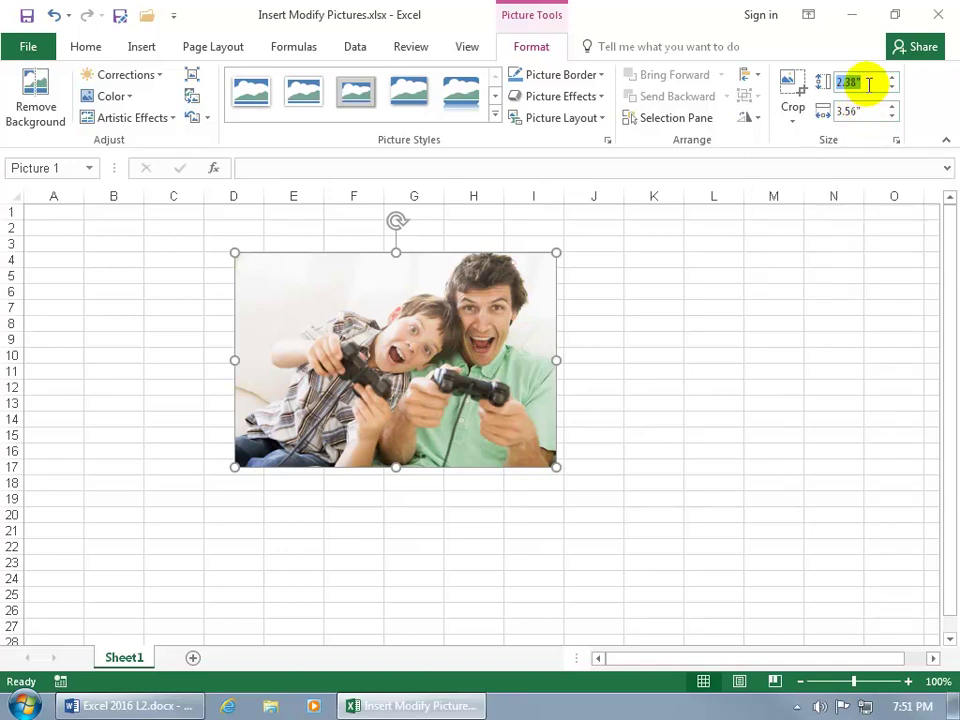
{"action": "type", "text": "3"}
{"action": "key", "text": "Return"}
Enter 3 inches as the photo's Shape Width
{"action": "left_click", "coordinate": [855, 111]}
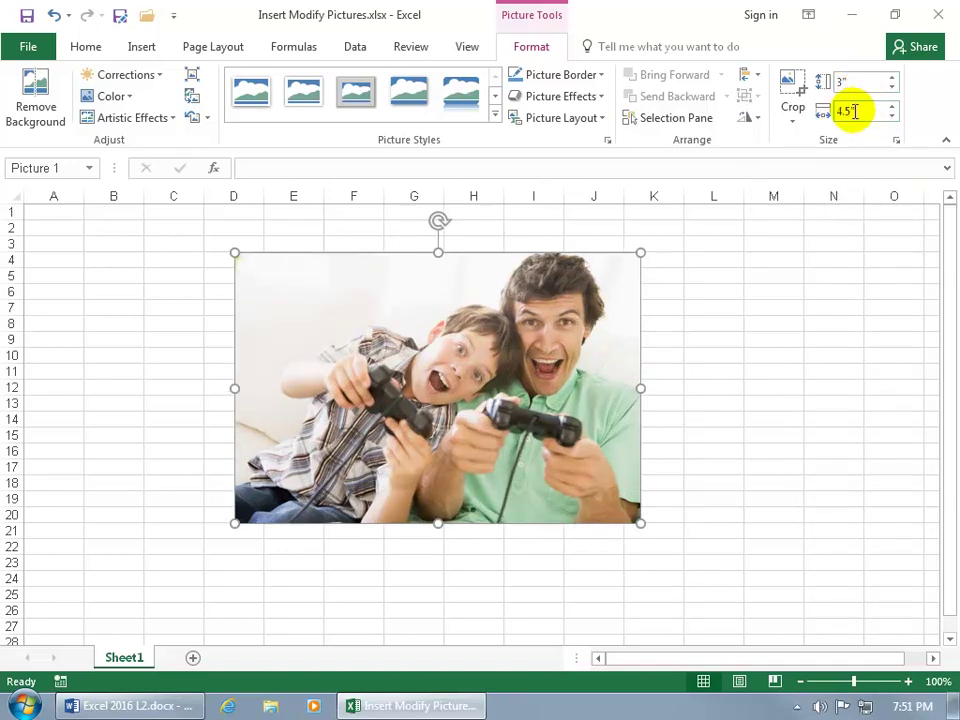
{"action": "left_click", "coordinate": [857, 111]}
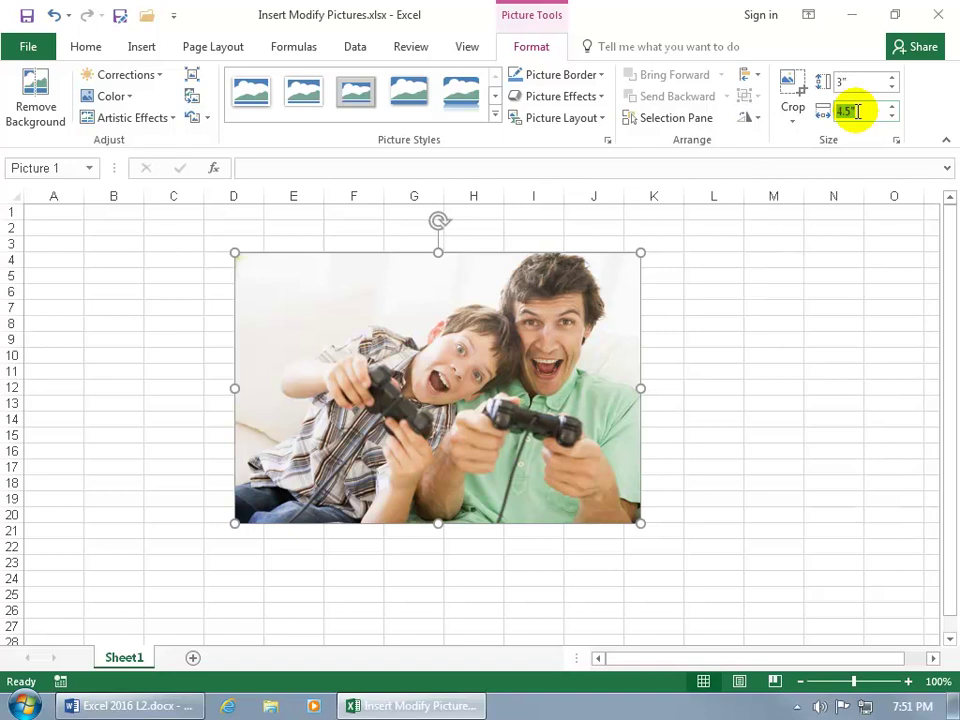
{"action": "type", "text": "3"}
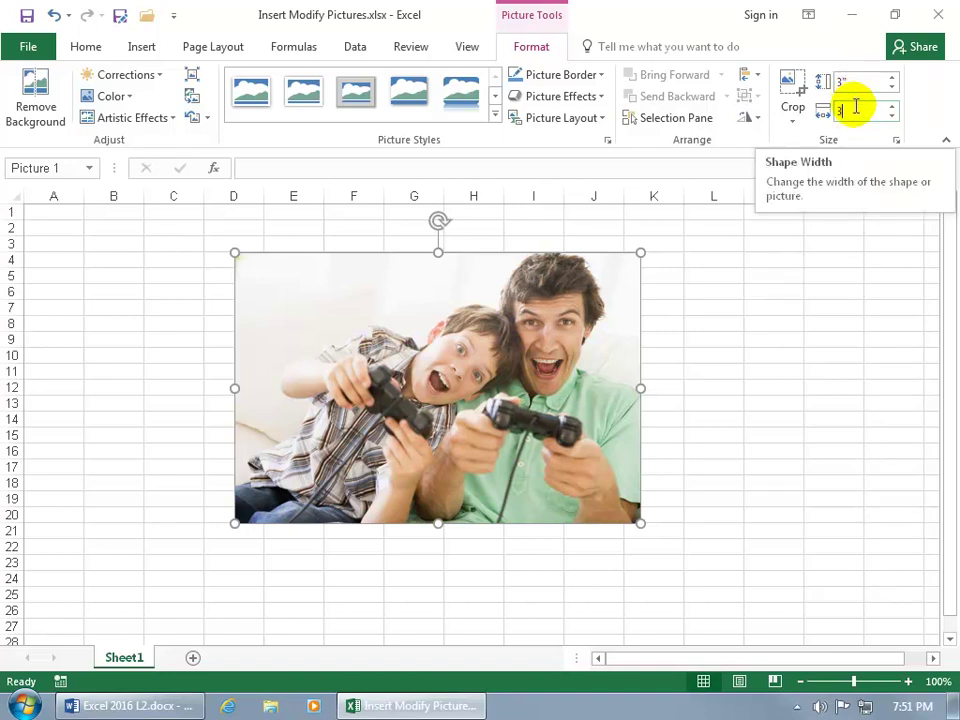
{"action": "key", "text": "Return"}
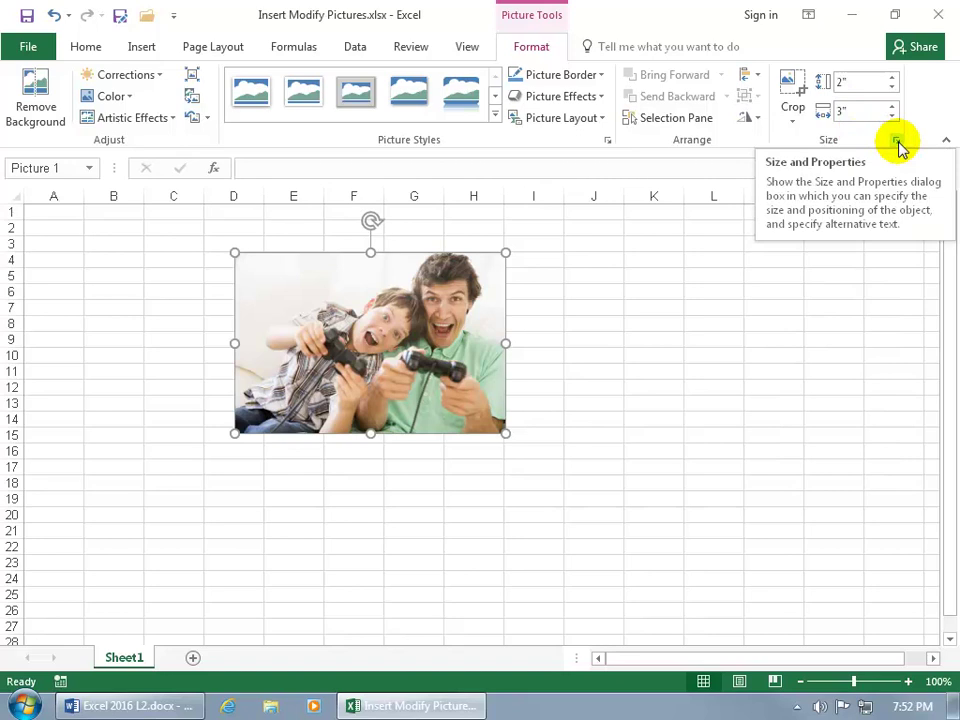
In the Size settings, unlock aspect ratio, raise Scale Width to 72%, then reset the size
{"action": "left_click", "coordinate": [897, 141]}
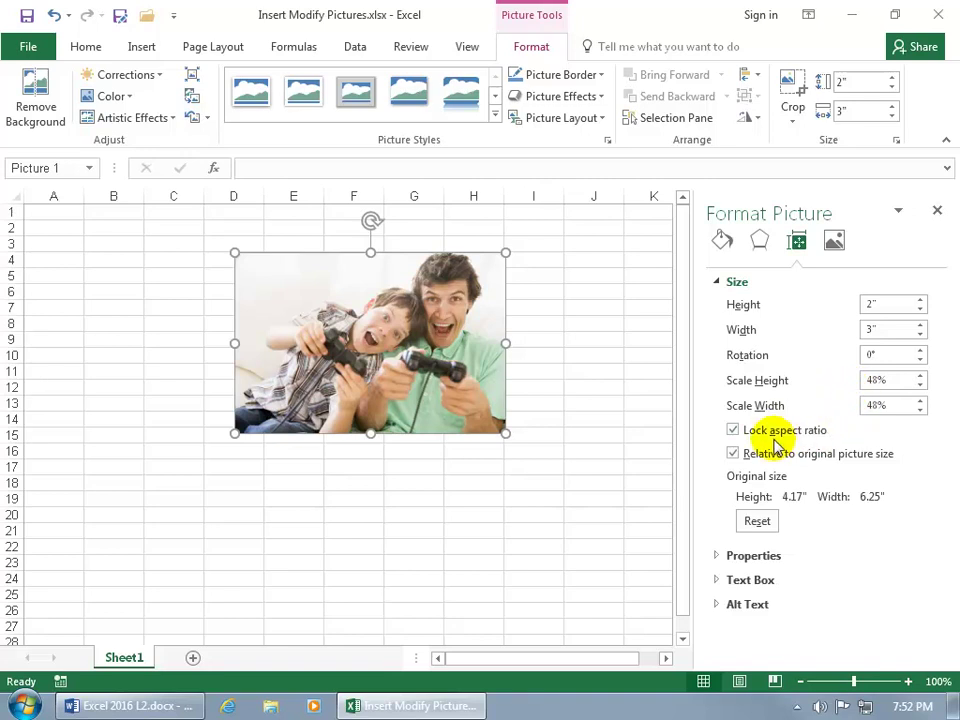
{"action": "left_click", "coordinate": [734, 431]}
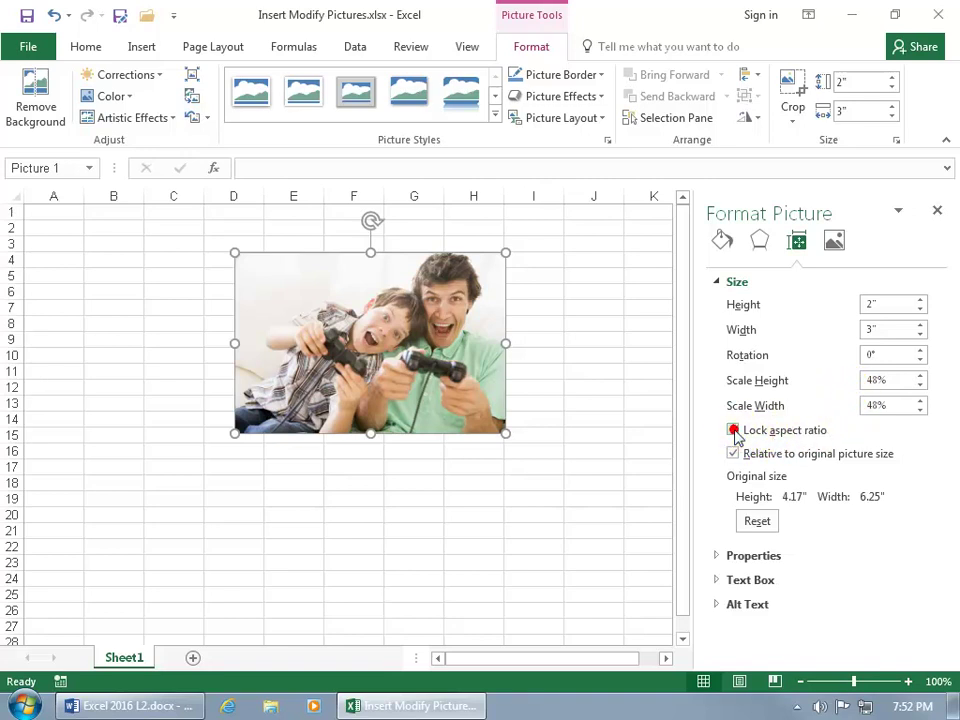
{"action": "left_click", "coordinate": [920, 400]}
{"action": "left_click", "coordinate": [920, 400]}
{"action": "left_click", "coordinate": [920, 400]}
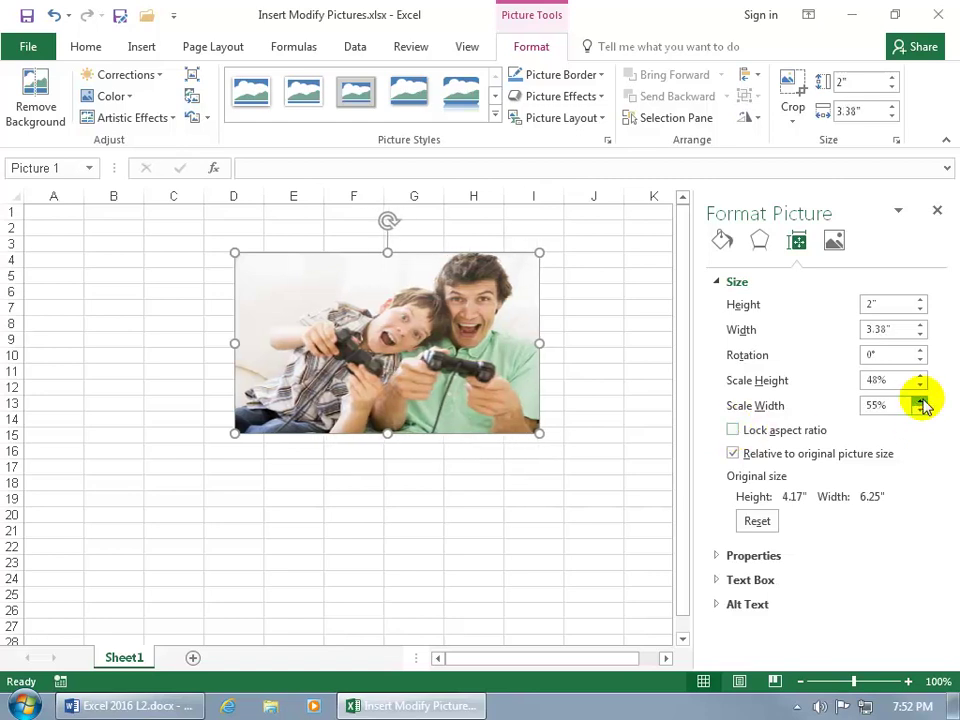
{"action": "left_click", "coordinate": [920, 400]}
{"action": "left_click", "coordinate": [920, 400]}
{"action": "left_click", "coordinate": [920, 400]}
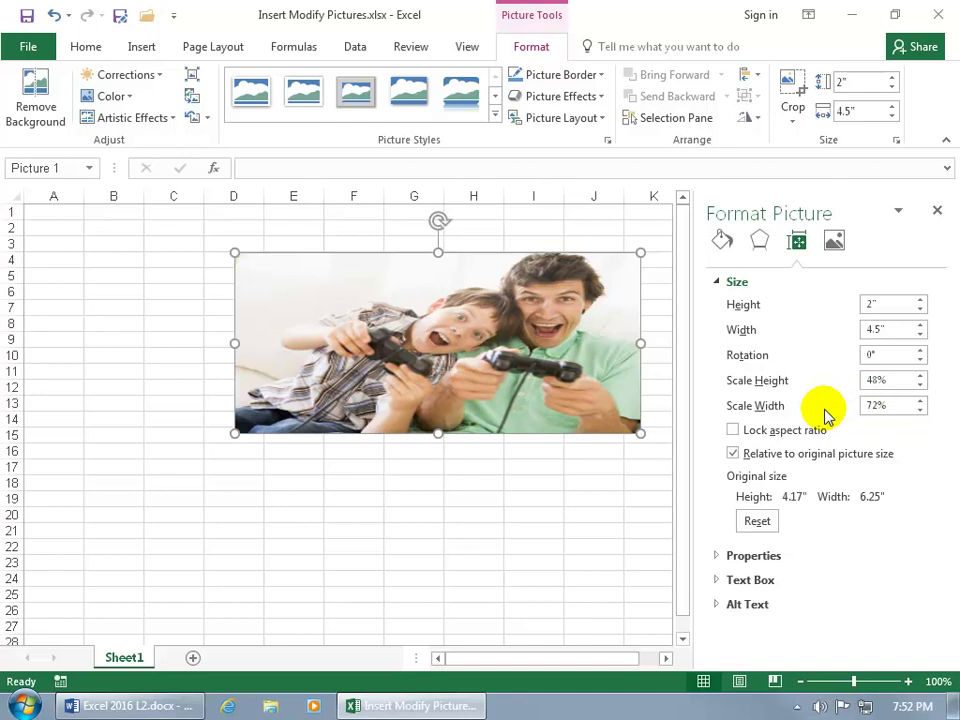
{"action": "left_click", "coordinate": [756, 521]}
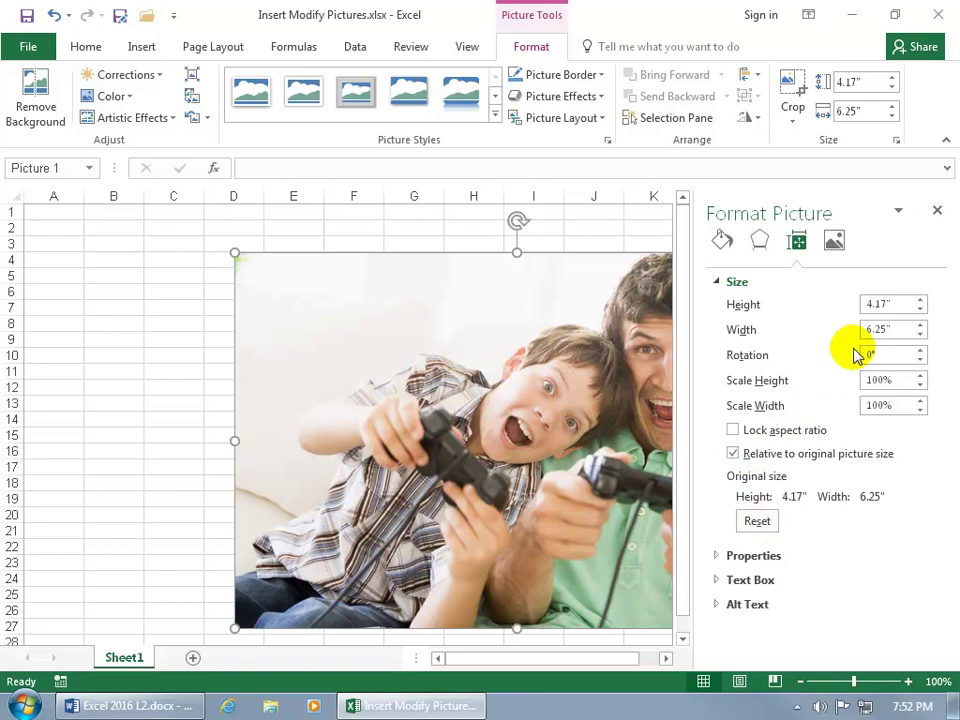
Relock the aspect ratio, set the height to 3 inches, and close the pane
{"action": "left_click", "coordinate": [734, 431]}
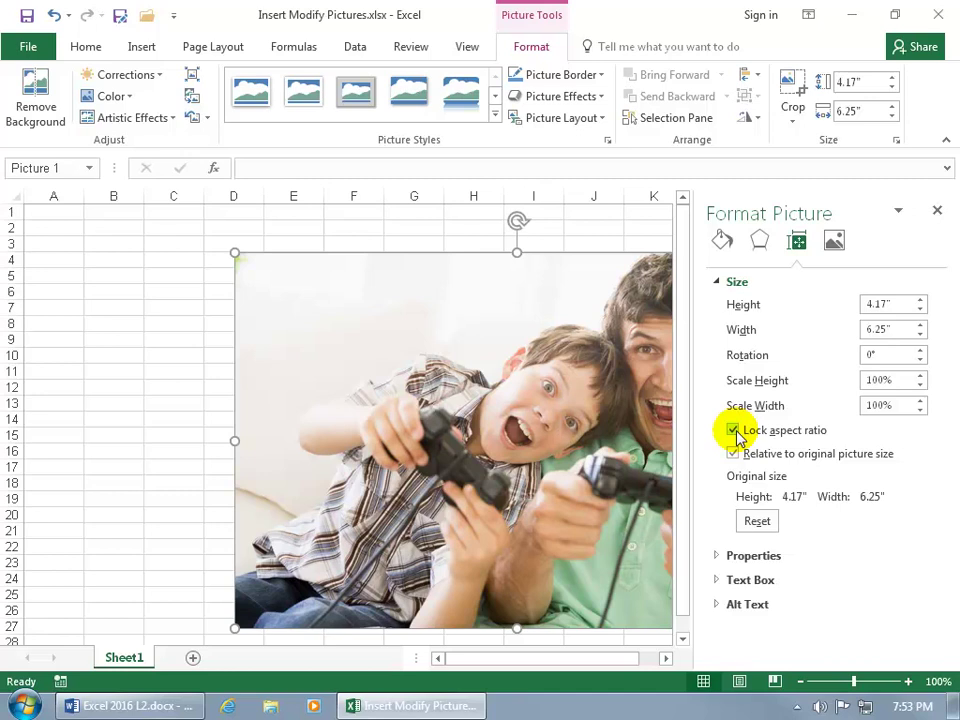
{"action": "left_click", "coordinate": [901, 304]}
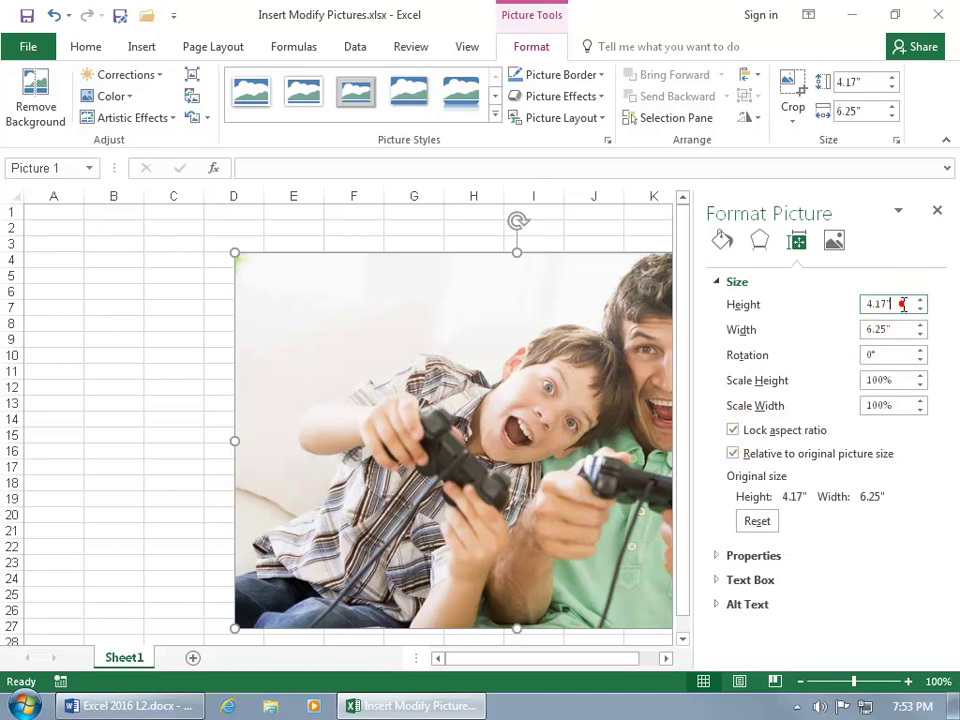
{"action": "double_click", "coordinate": [903, 304]}
{"action": "type", "text": "3"}
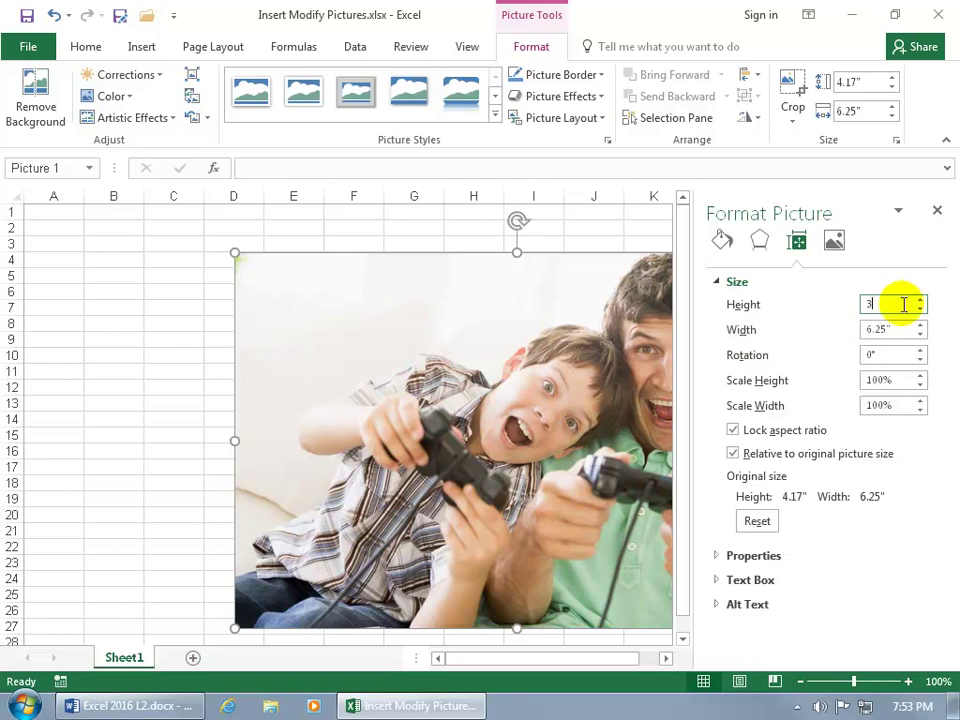
{"action": "key", "text": "Return"}
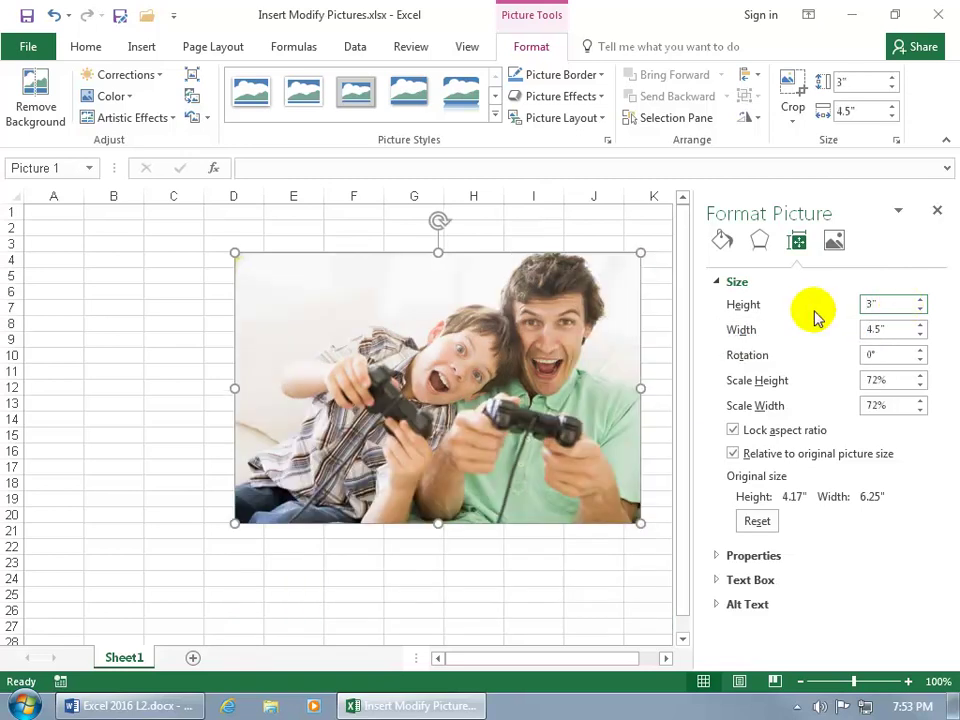
{"action": "left_click", "coordinate": [937, 210]}
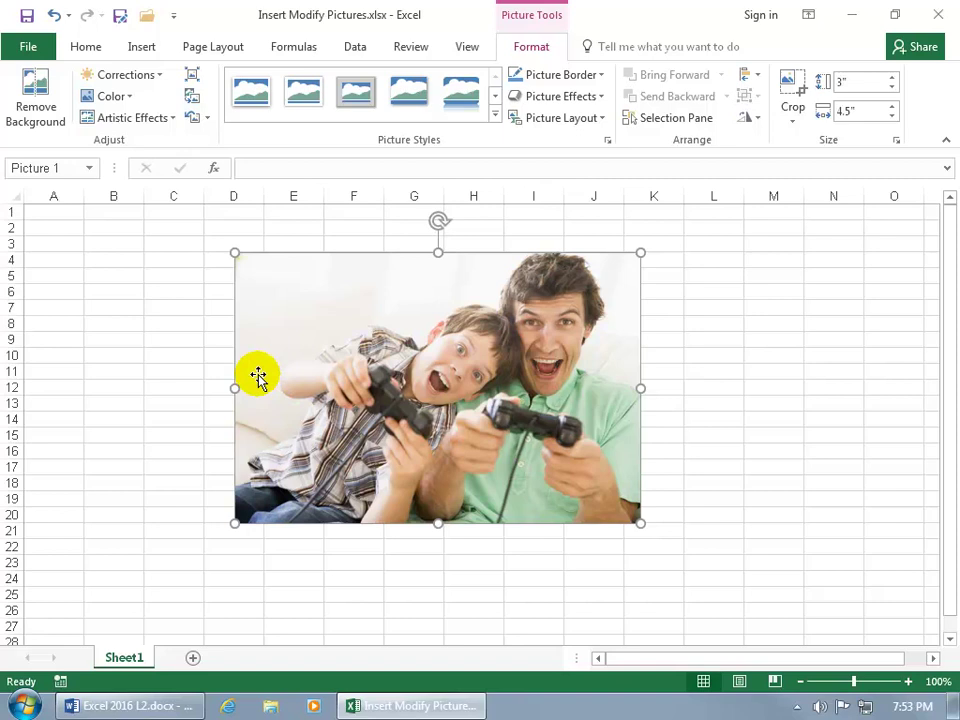
{"action": "left_click", "coordinate": [791, 95]}
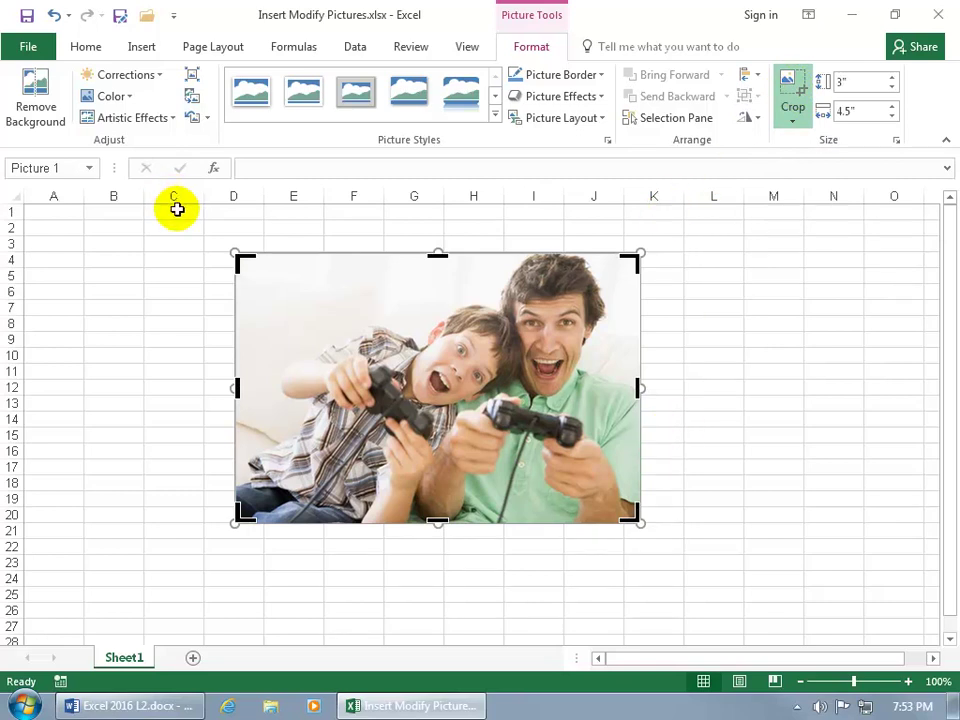
{"action": "left_click", "coordinate": [797, 85]}
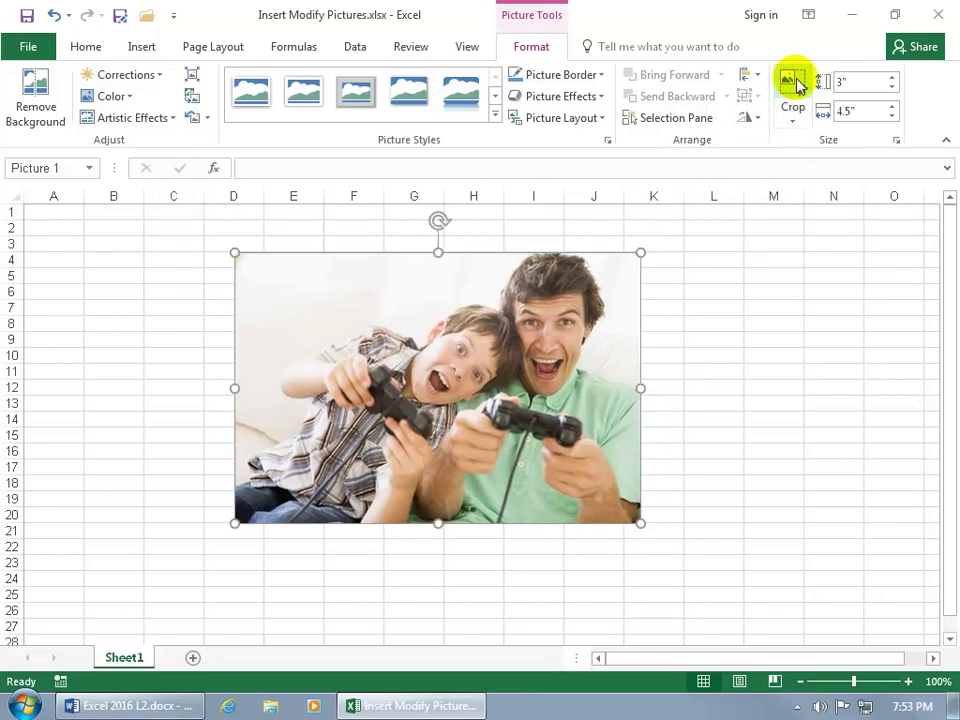
{"action": "left_click", "coordinate": [793, 112]}
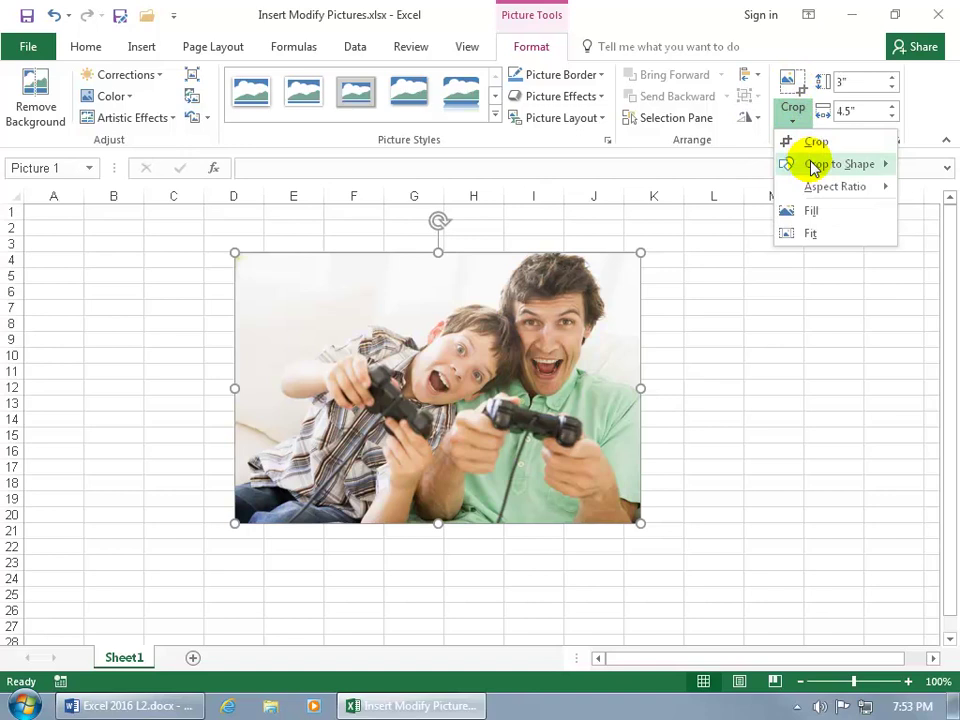
{"action": "mouse_move", "coordinate": [813, 167]}
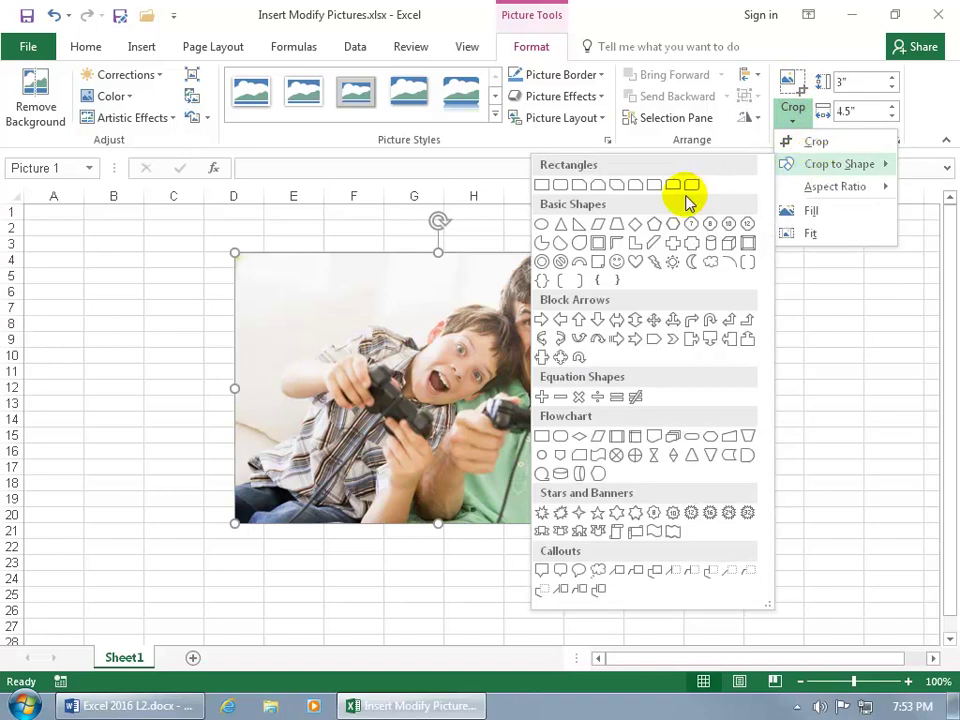
{"action": "left_click", "coordinate": [638, 261]}
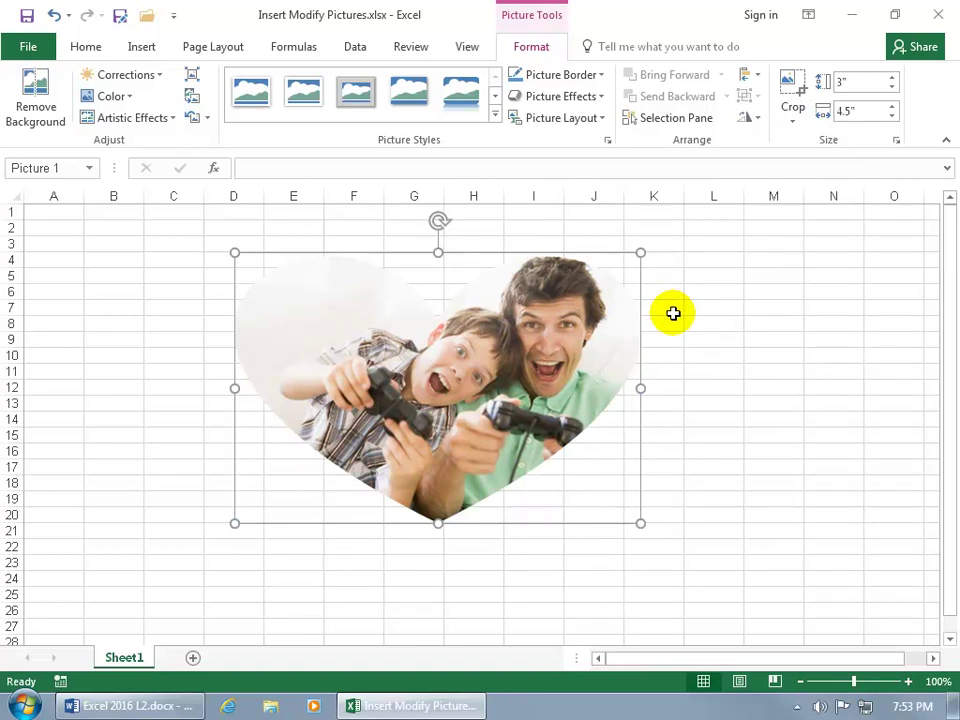
{"action": "left_click", "coordinate": [54, 16]}
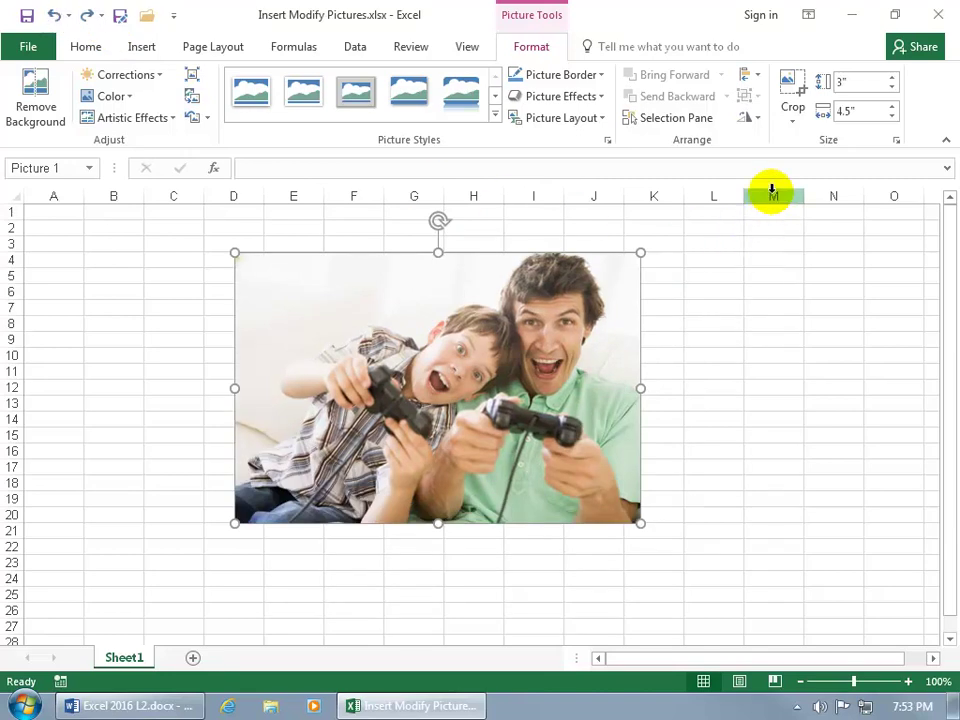
Crop a narrow strip off the photo's left side
{"action": "left_click", "coordinate": [793, 102]}
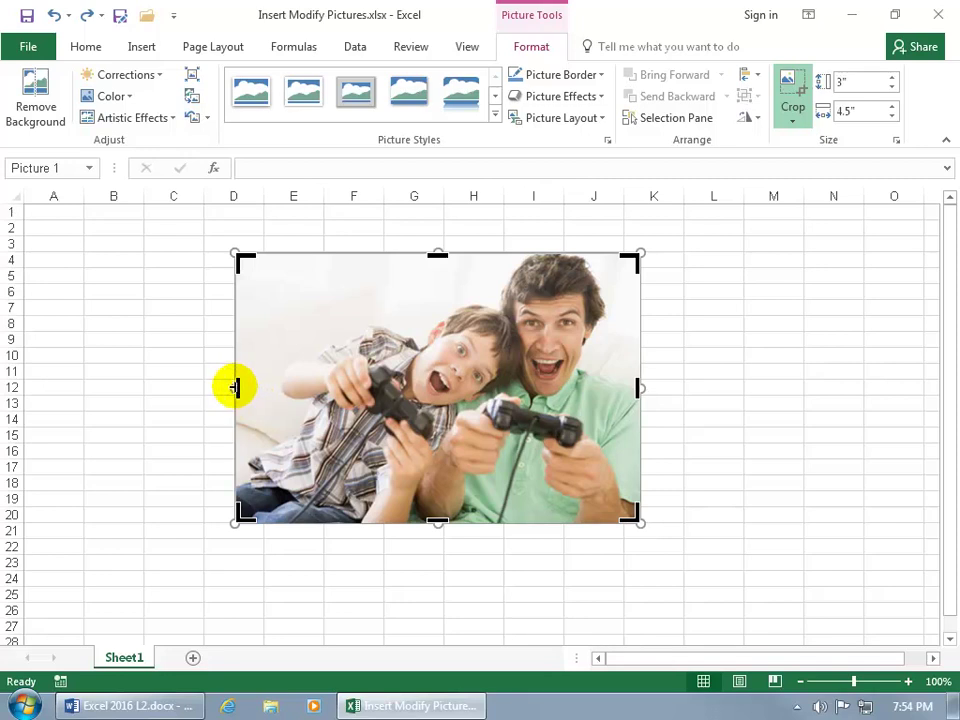
{"action": "left_click_drag", "start_coordinate": [234, 387], "coordinate": [270, 389]}
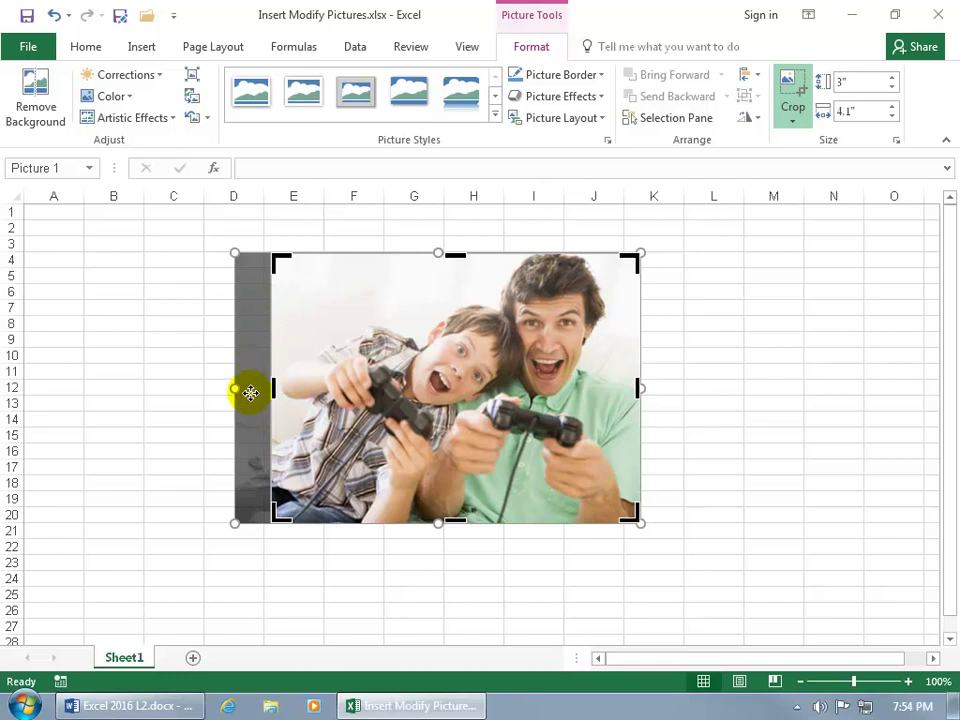
{"action": "left_click", "coordinate": [796, 88]}
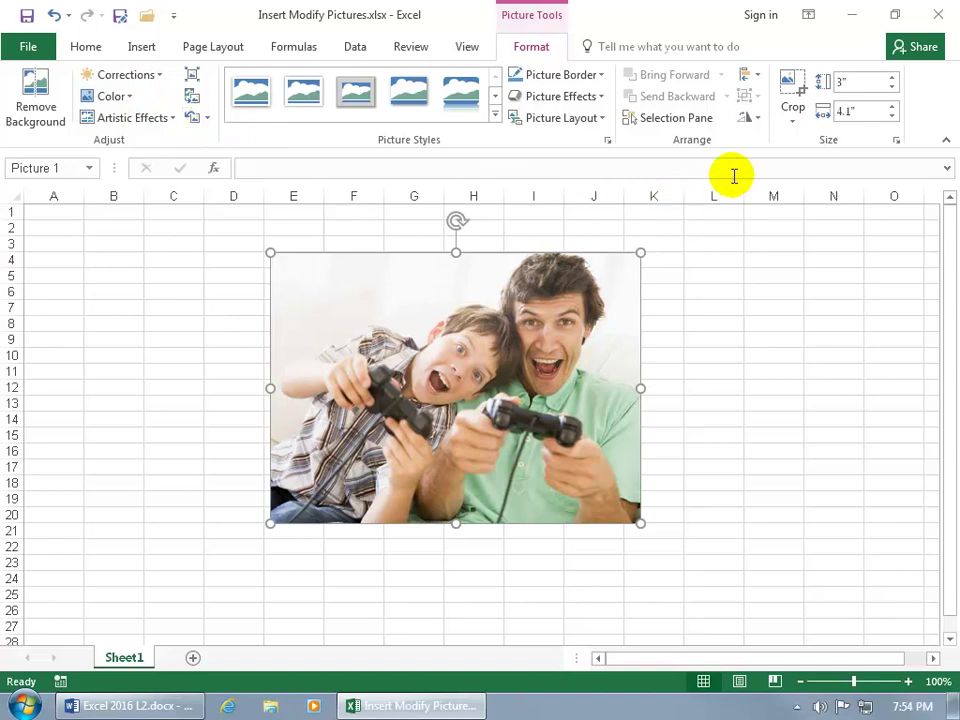
Drag the left crop handle back out to restore the full 4.5-inch width
{"action": "left_click", "coordinate": [791, 82]}
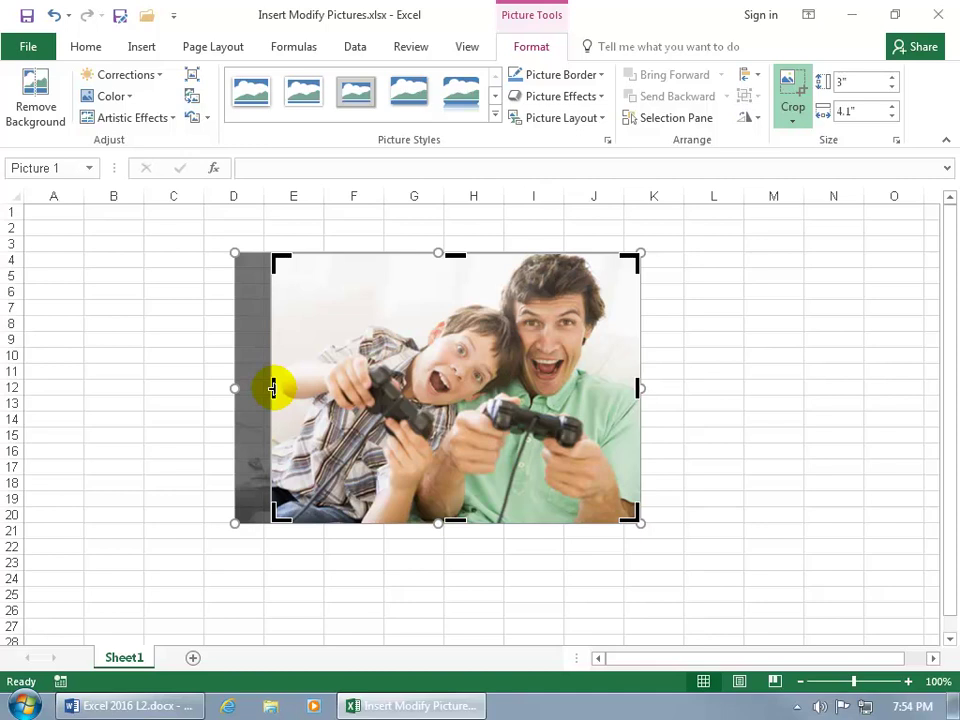
{"action": "left_click_drag", "start_coordinate": [272, 388], "coordinate": [234, 388]}
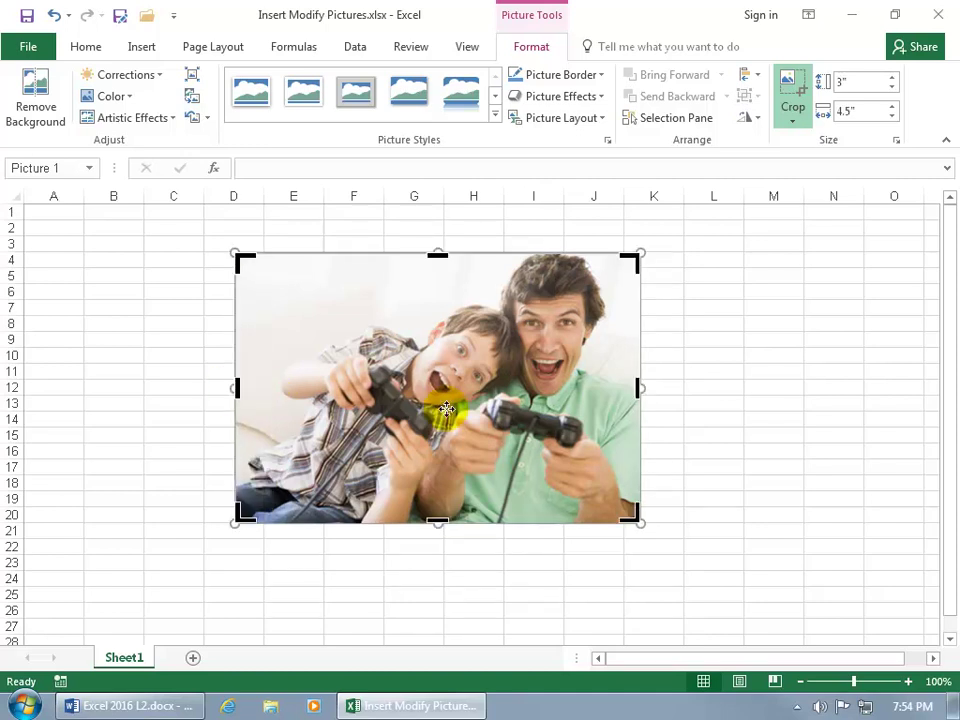
{"action": "left_click", "coordinate": [789, 82]}
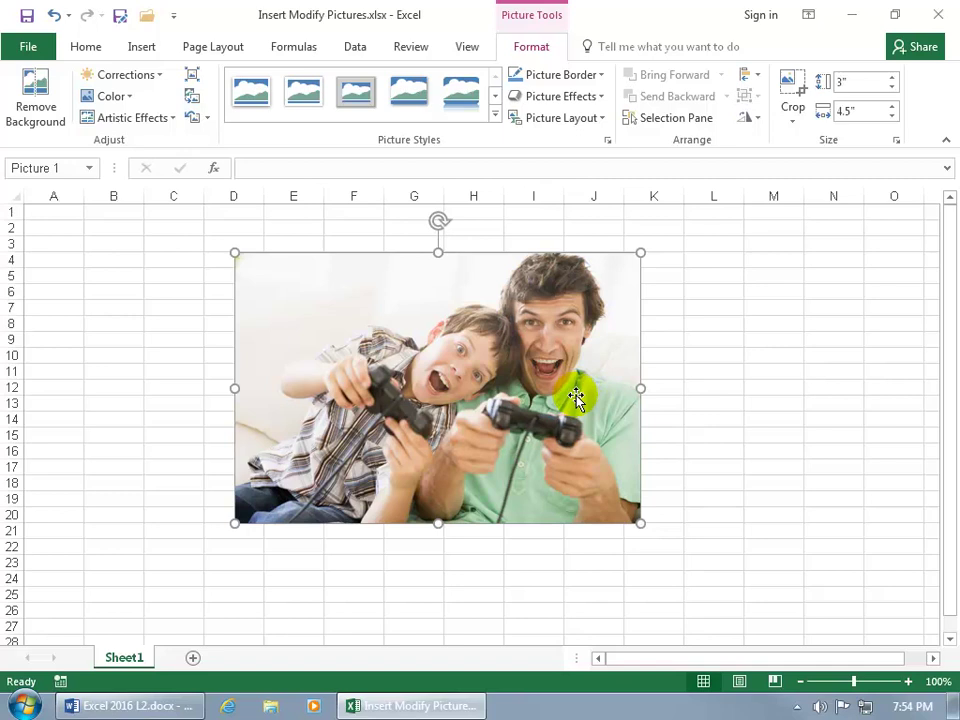
Apply the Reflected Rounded Rectangle style from the Picture Styles gallery
{"action": "left_click", "coordinate": [494, 116]}
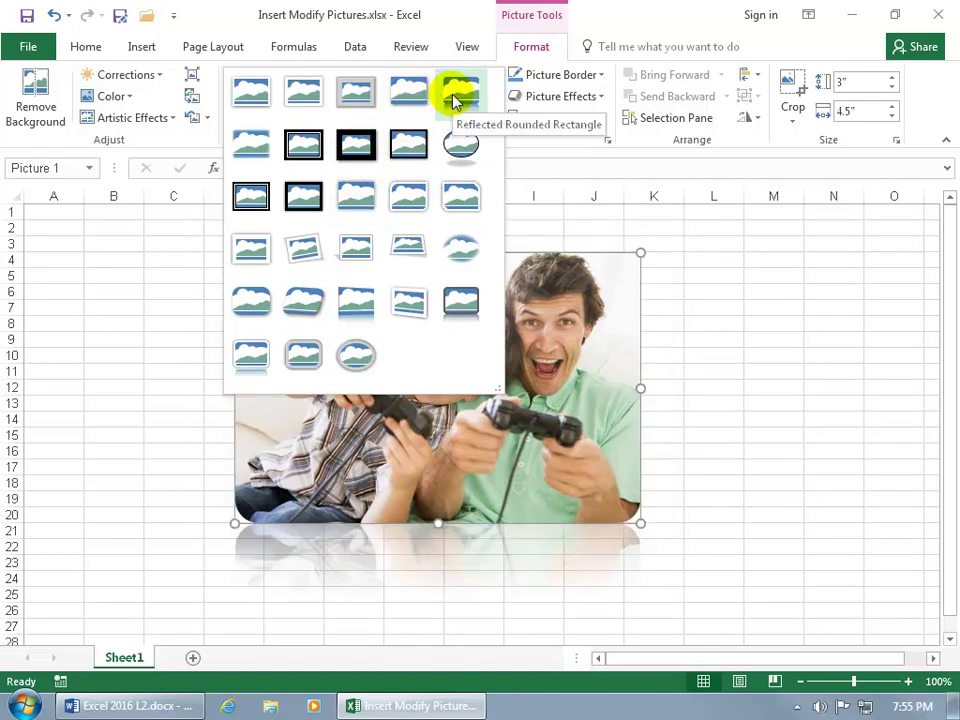
{"action": "left_click", "coordinate": [455, 97]}
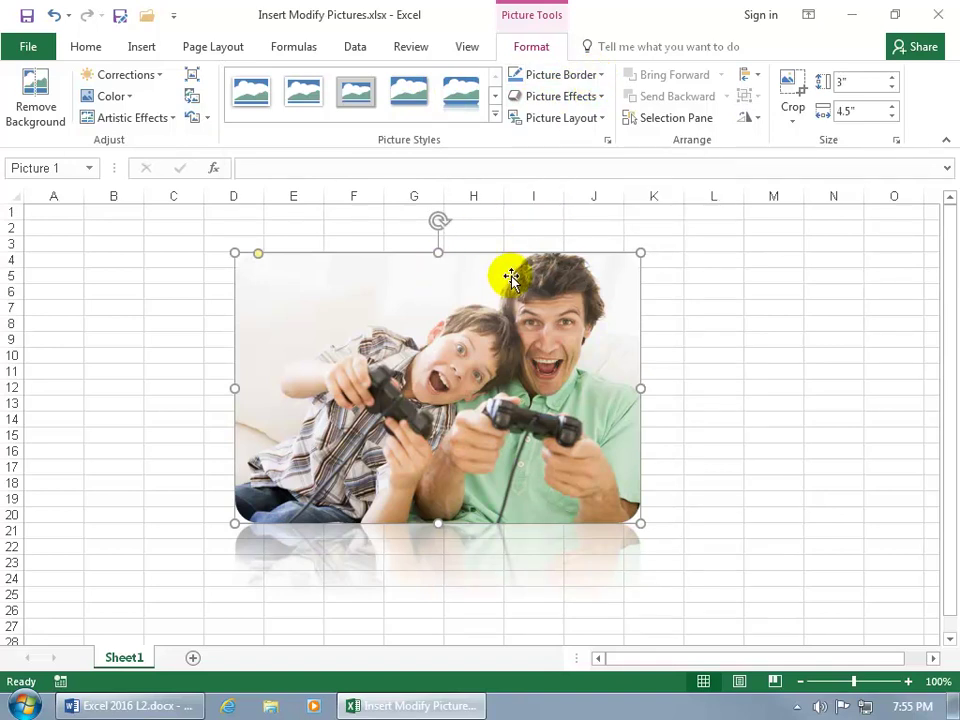
Give the photo an orange Glow effect, then delete the photo
{"action": "left_click", "coordinate": [600, 96]}
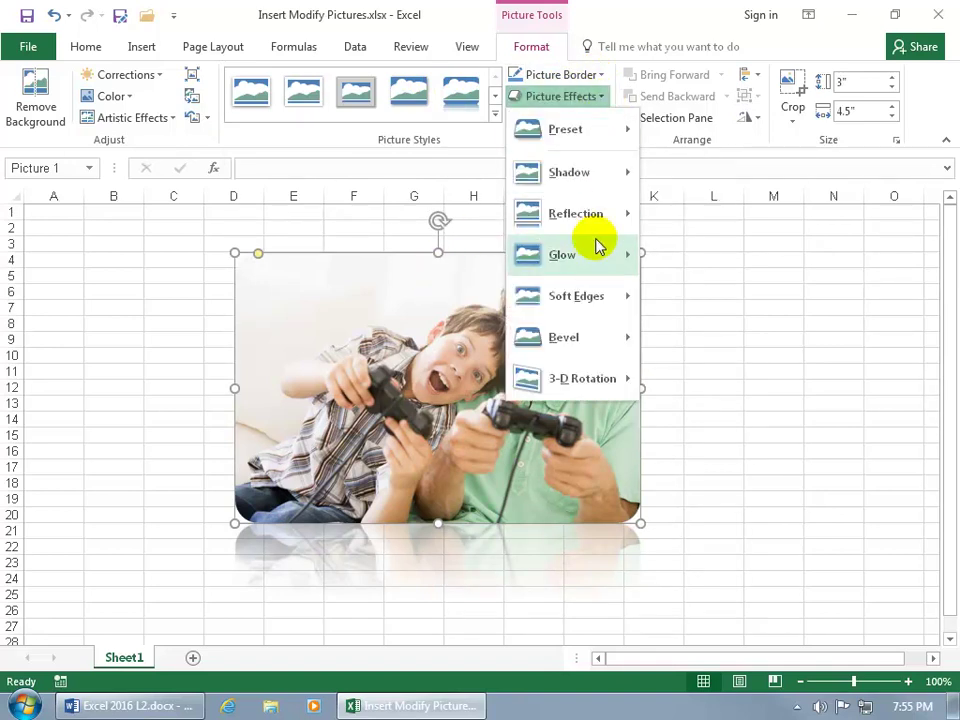
{"action": "mouse_move", "coordinate": [598, 255]}
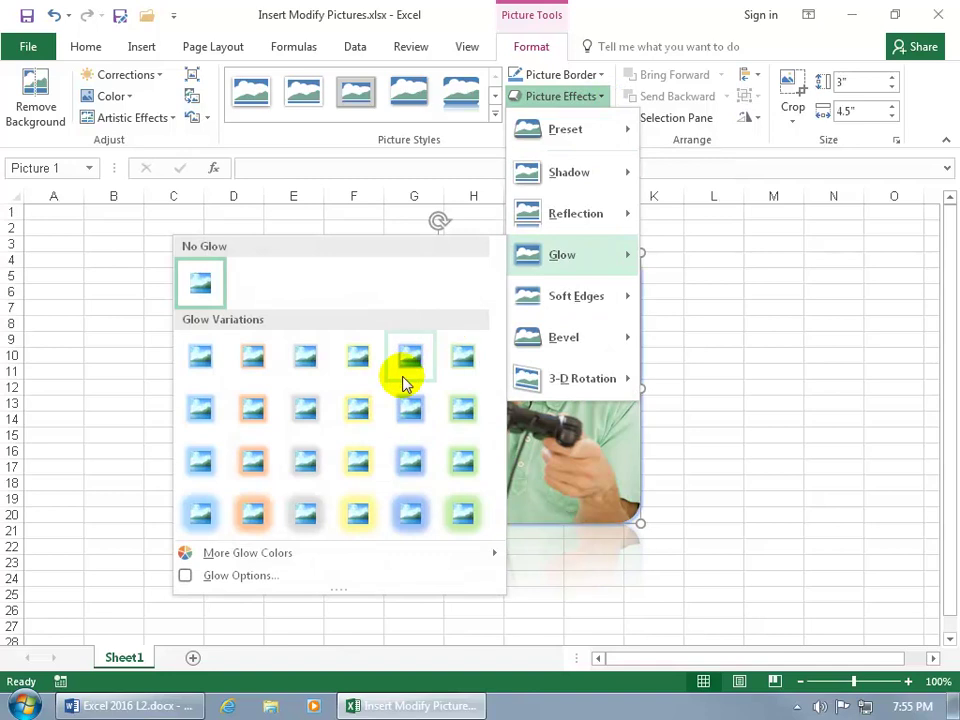
{"action": "left_click", "coordinate": [253, 510]}
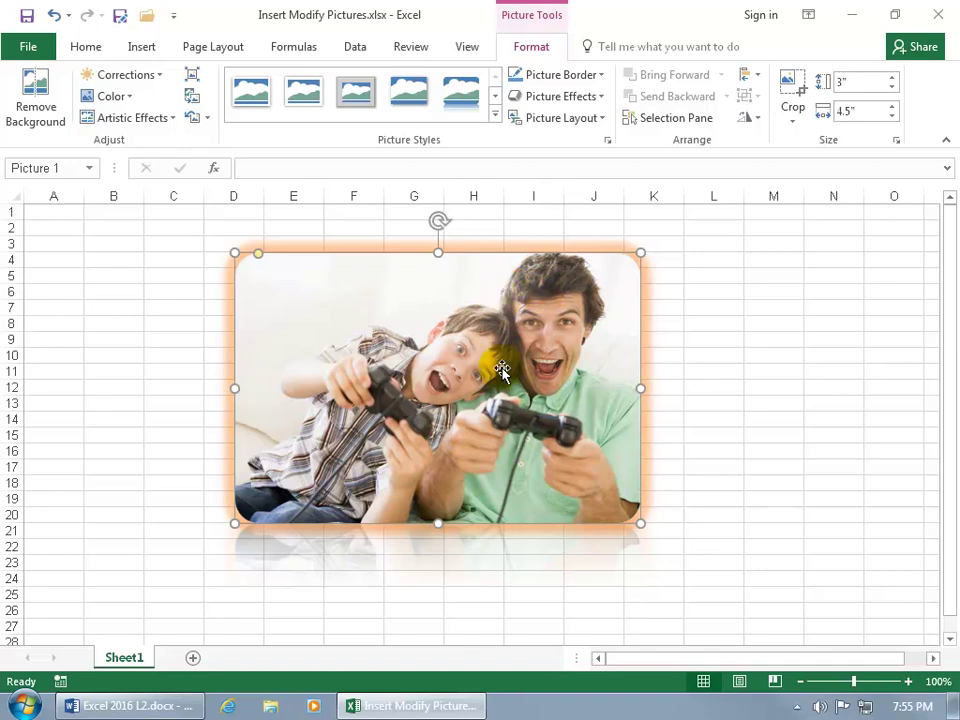
{"action": "key", "text": "Delete"}
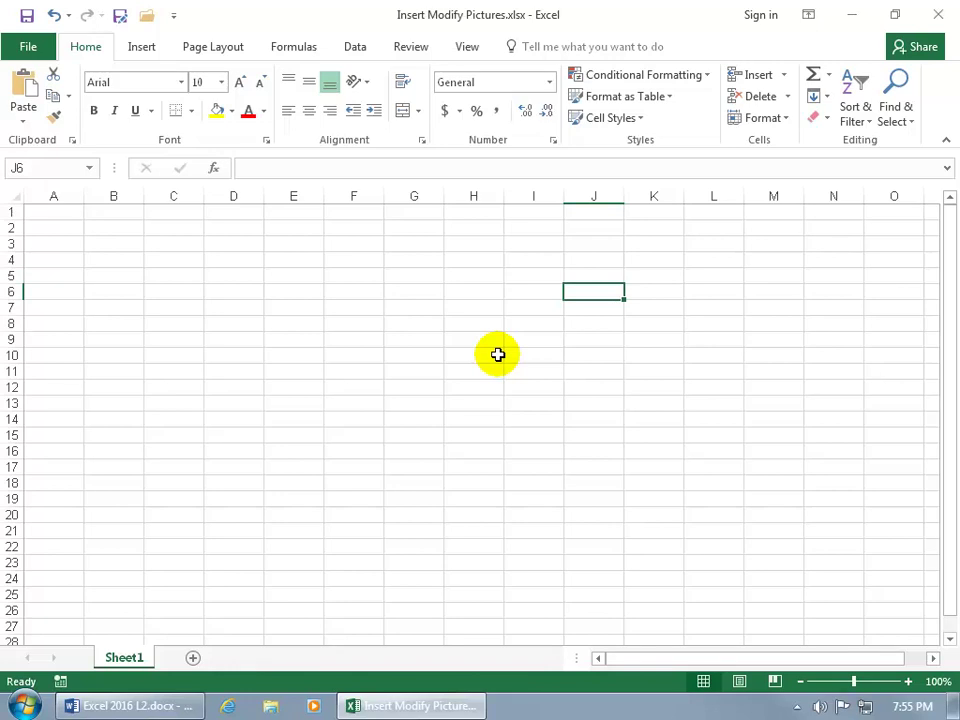
Search Online Pictures for 'ghost' and insert the first clip-art result
{"action": "left_click", "coordinate": [146, 50]}
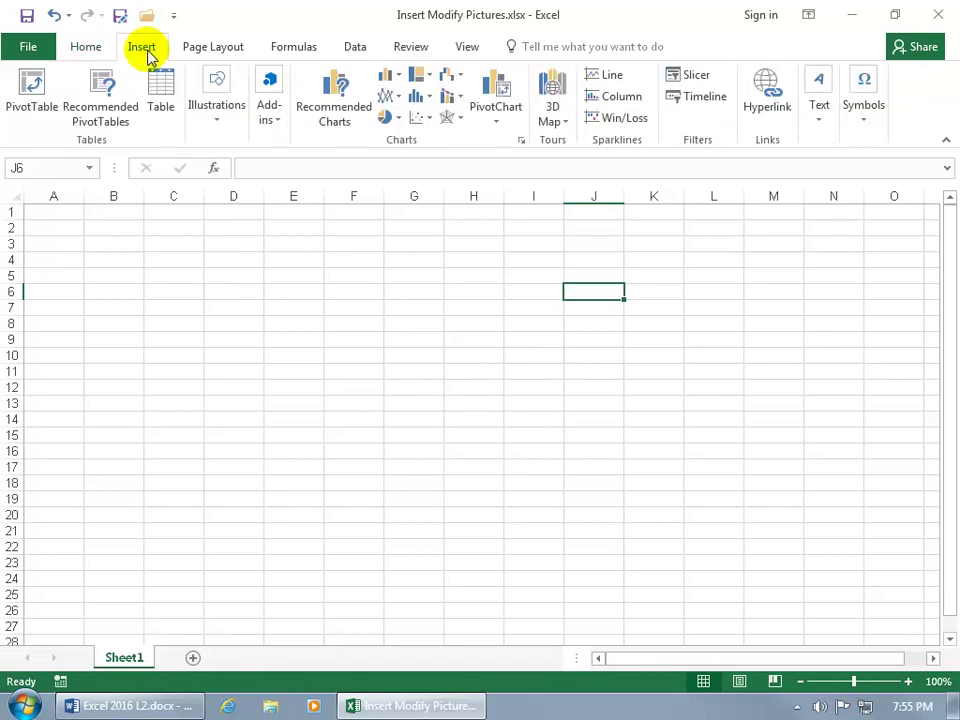
{"action": "left_click", "coordinate": [220, 116]}
{"action": "left_click", "coordinate": [251, 174]}
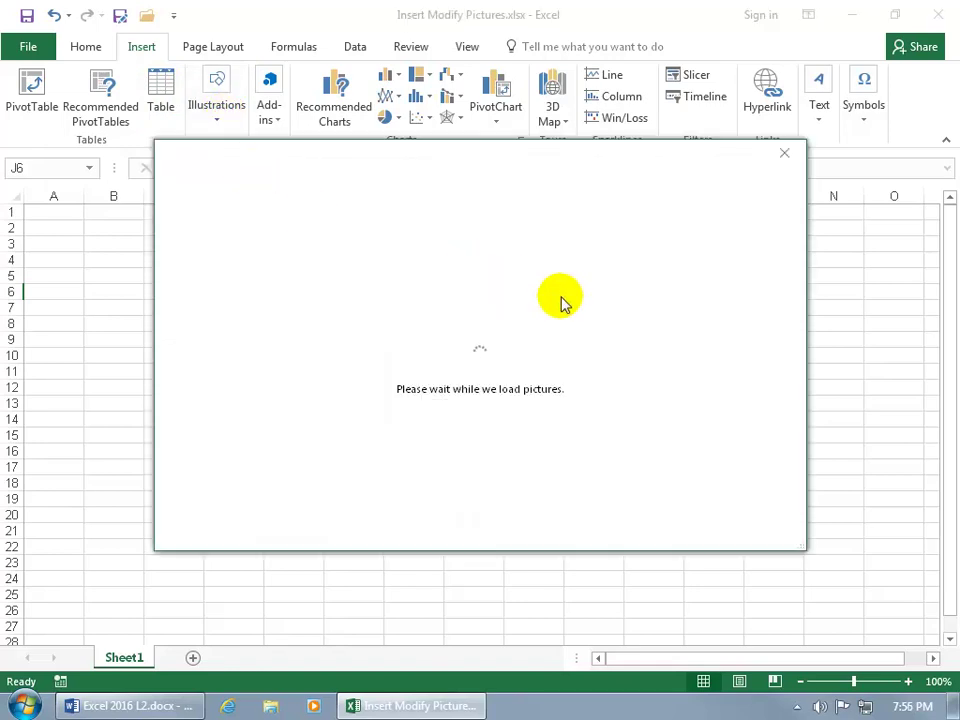
{"action": "left_click", "coordinate": [563, 245]}
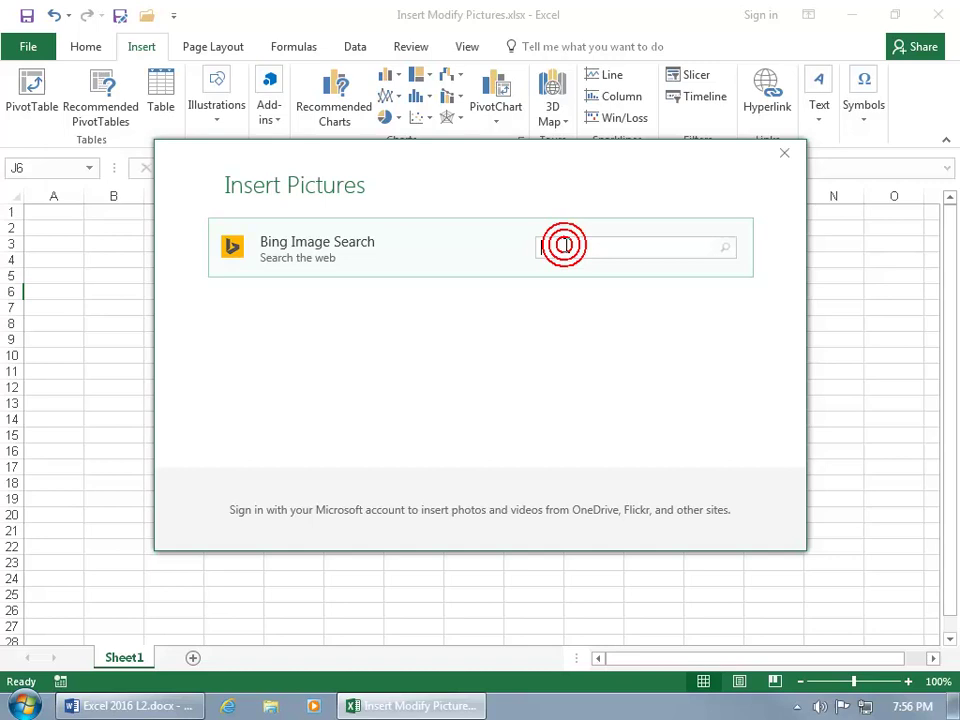
{"action": "type", "text": "ghost"}
{"action": "key", "text": "Return"}
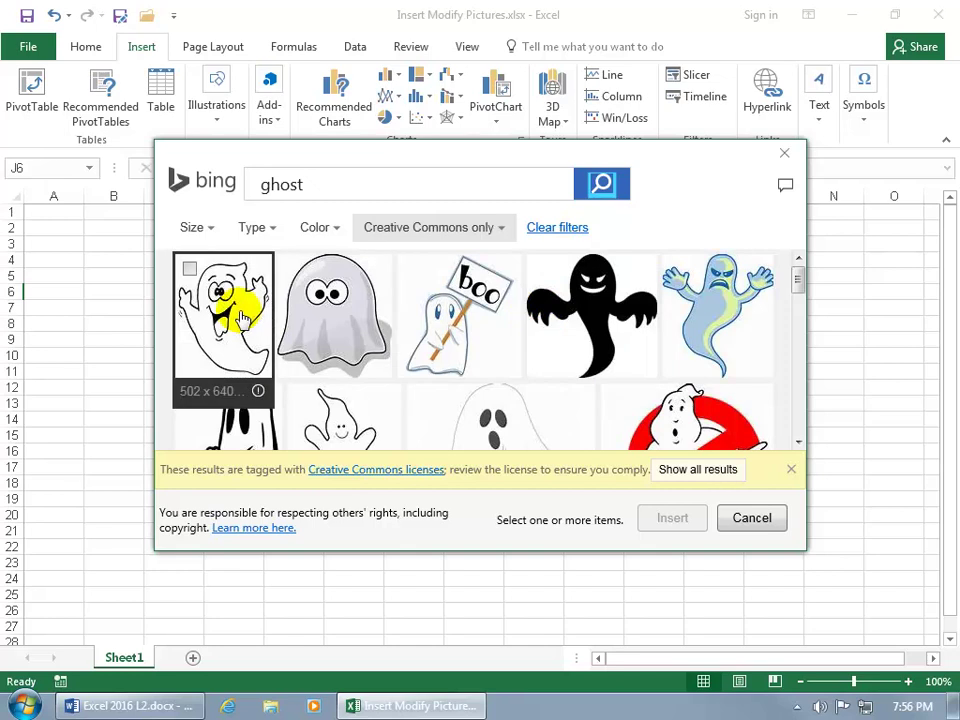
{"action": "left_click", "coordinate": [200, 285]}
{"action": "left_click", "coordinate": [672, 517]}
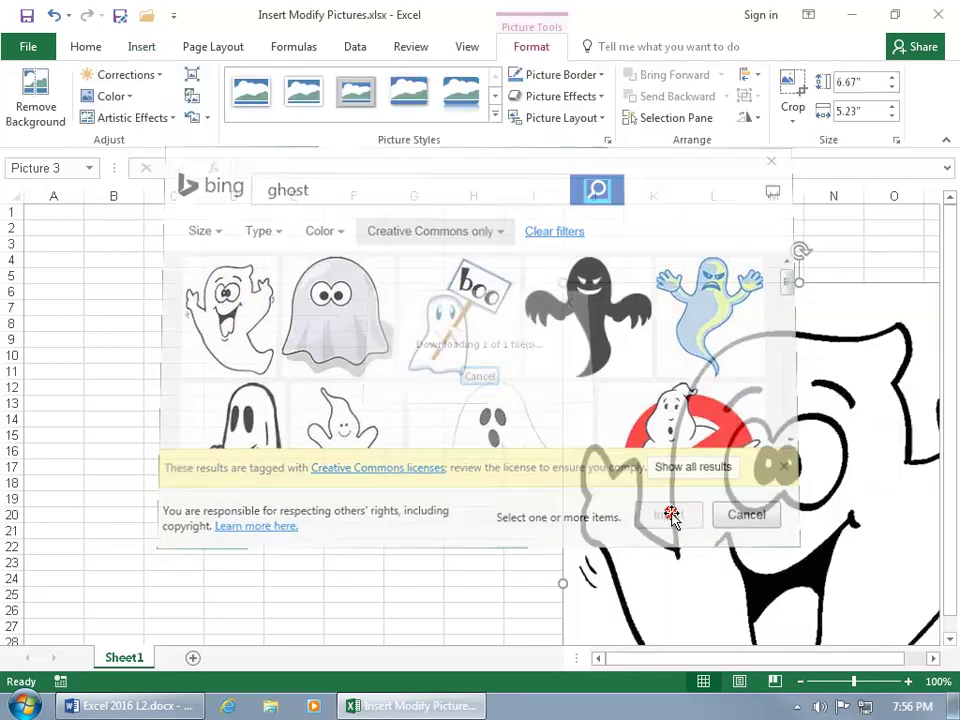
Nudge the ghost toward C3, set its height to 3", then enlarge it to 3.81" by 2.99"
{"action": "left_click_drag", "start_coordinate": [365, 392], "coordinate": [366, 396]}
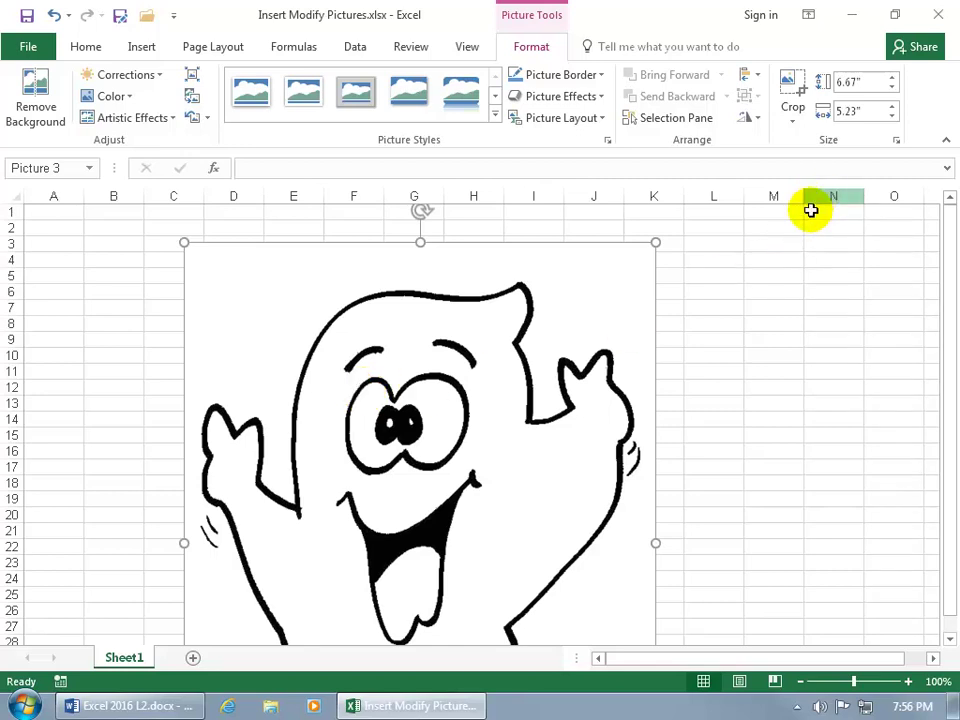
{"action": "scroll", "coordinate": [789, 450], "scroll_direction": "down", "scroll_amount": 5}
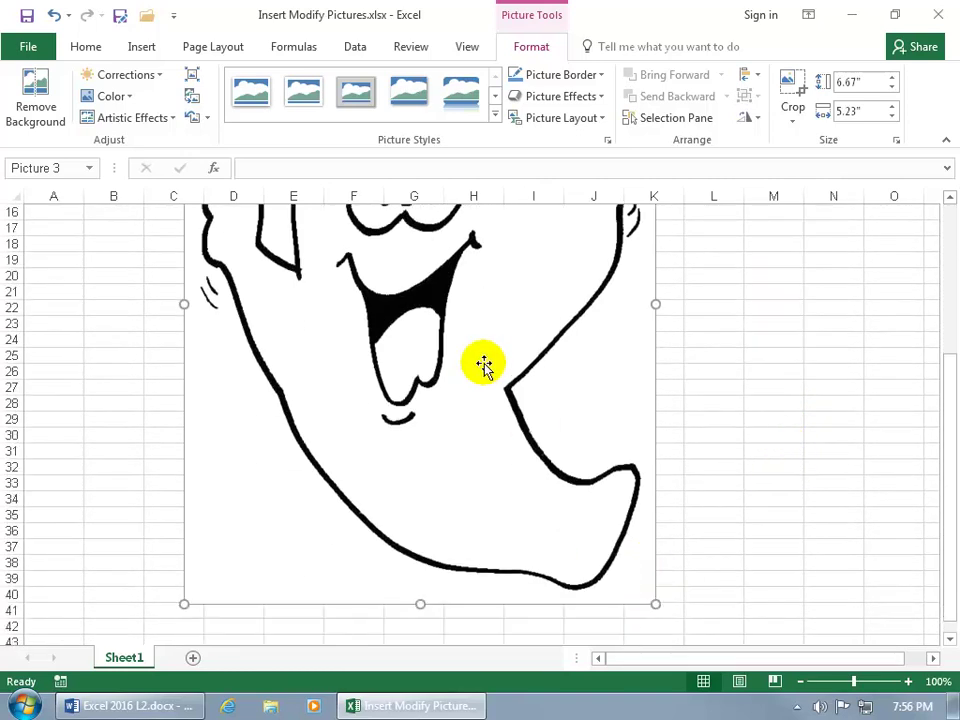
{"action": "scroll", "coordinate": [550, 385], "scroll_direction": "up", "scroll_amount": 4}
{"action": "left_click", "coordinate": [856, 83]}
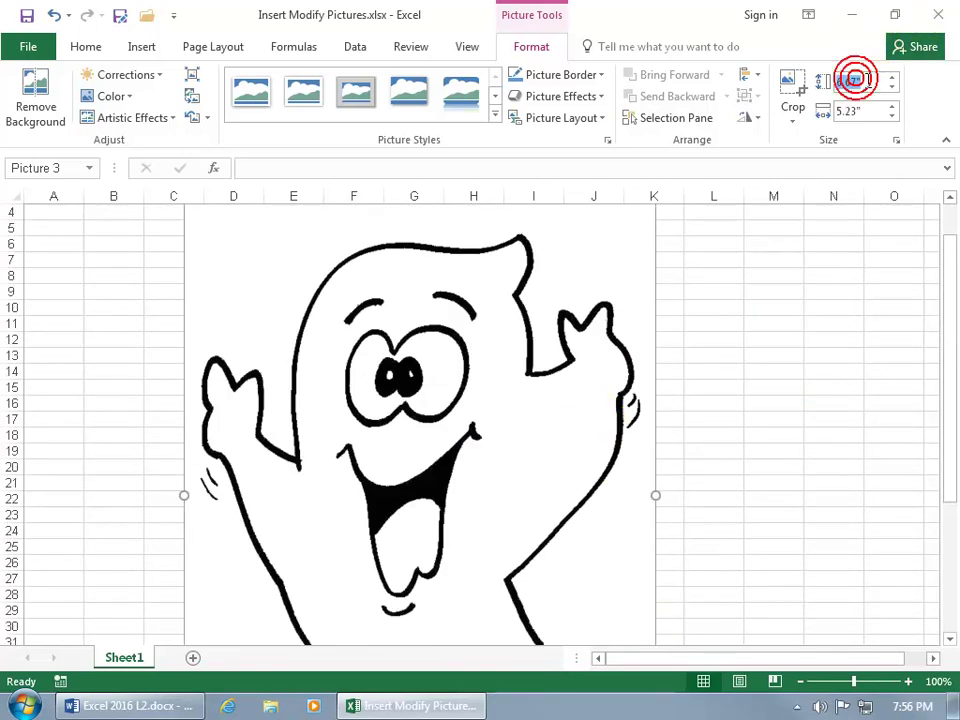
{"action": "type", "text": "3"}
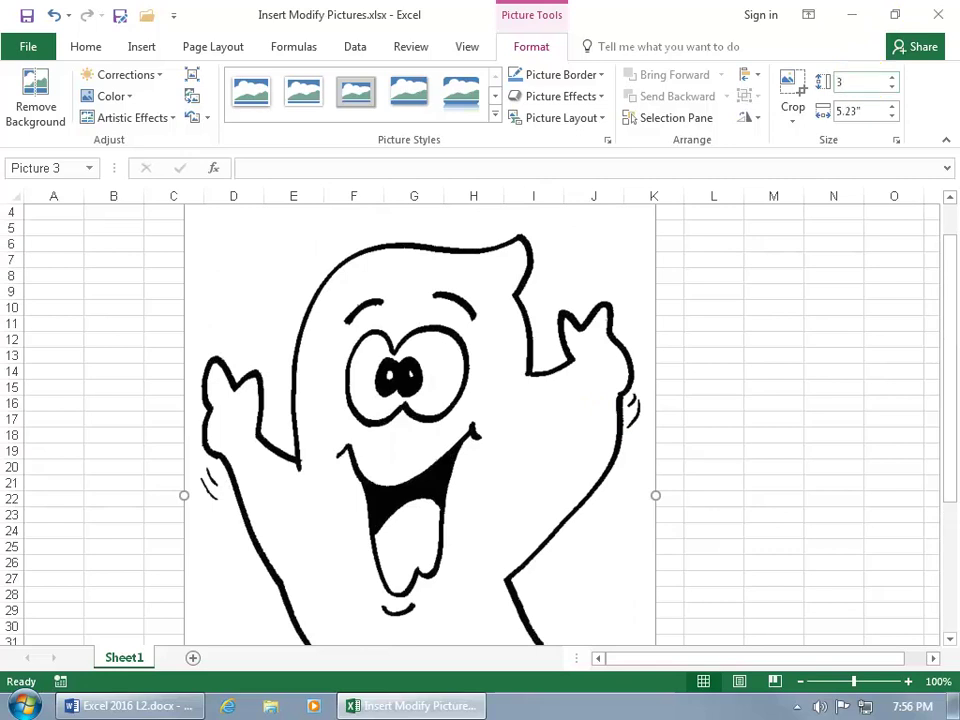
{"action": "key", "text": "Return"}
{"action": "scroll", "coordinate": [866, 300], "scroll_direction": "up", "scroll_amount": 1}
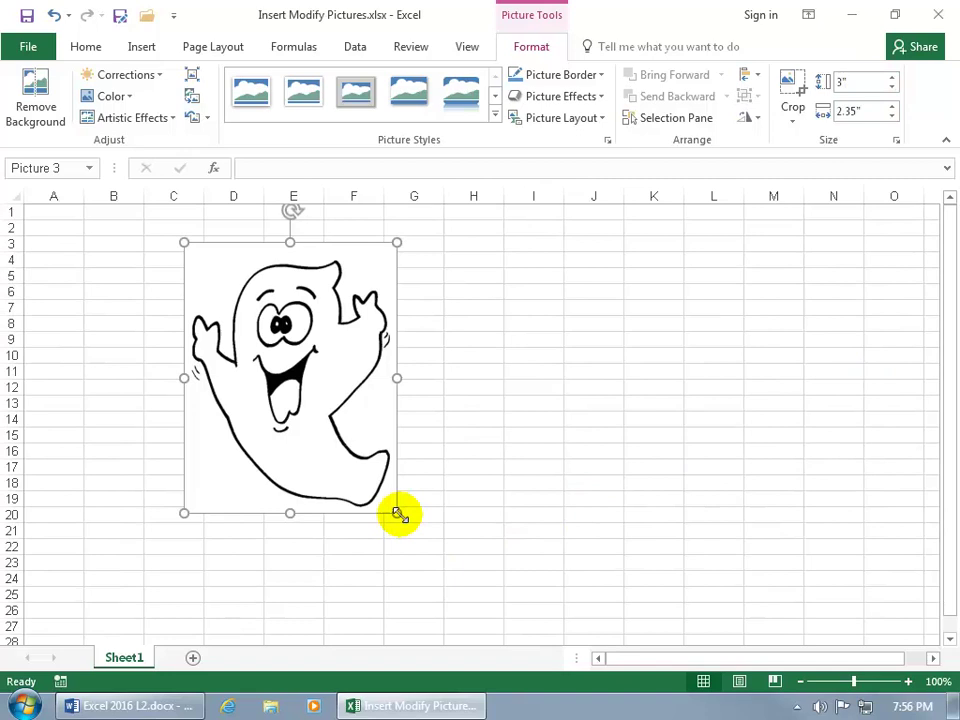
{"action": "left_click_drag", "start_coordinate": [396, 513], "coordinate": [459, 543]}
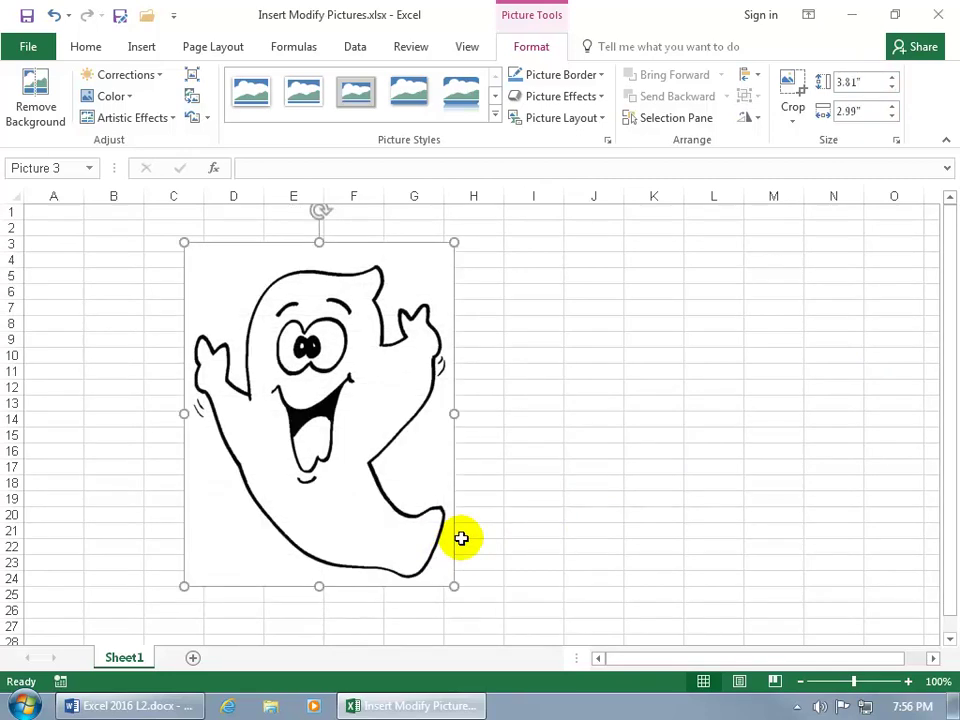